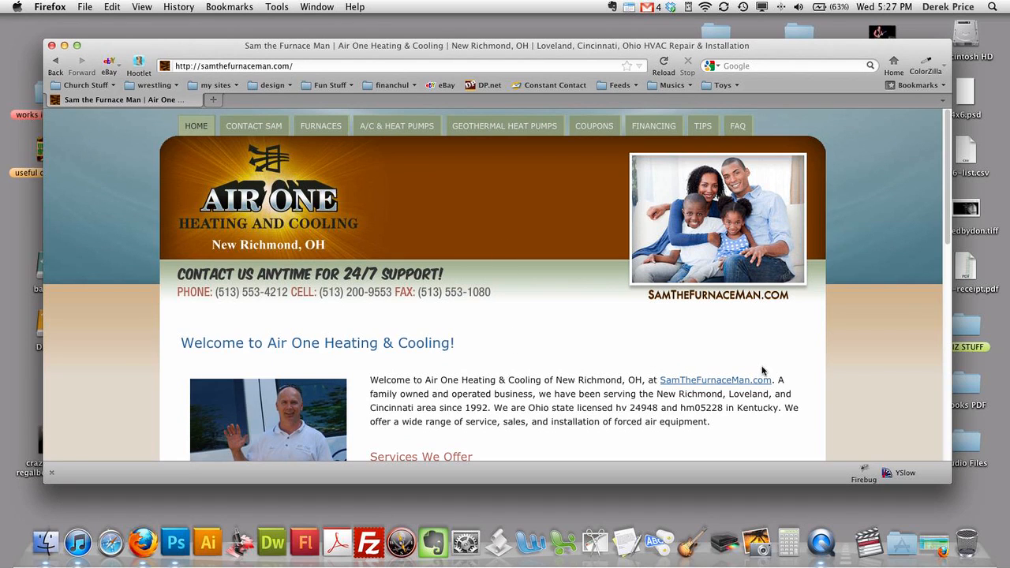
- Scroll the Air One site to its footer and follow the WordPress Admin link to the Dashboard
scroll(854, 373, down, 15)
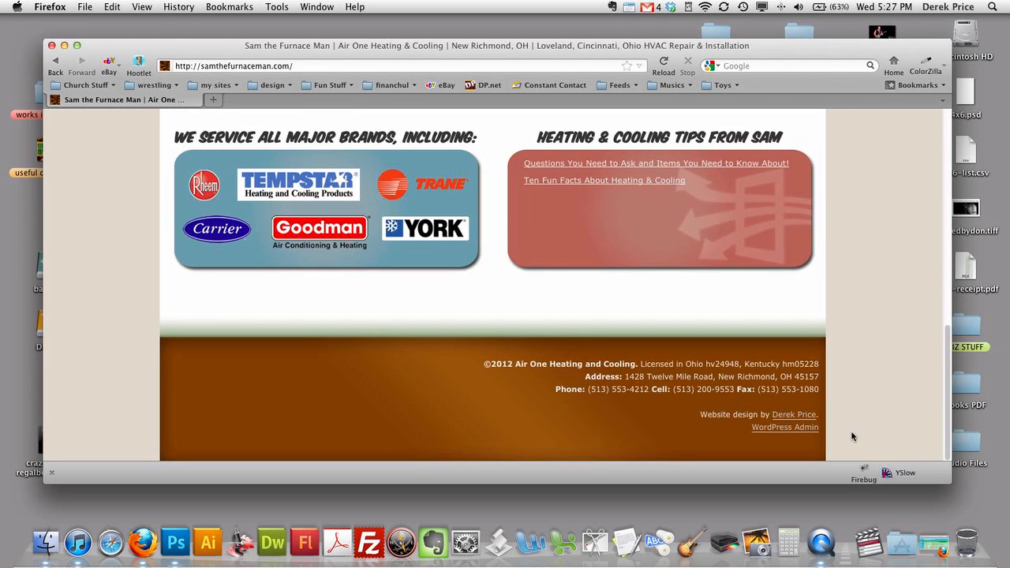
click(795, 429)
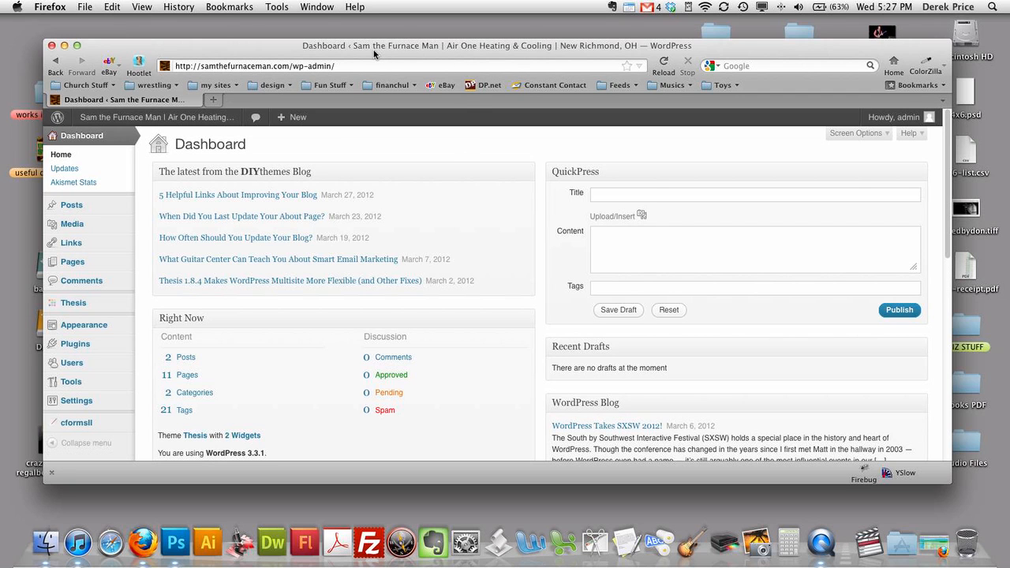
- Start a new post from the Posts > Add New flyout in the admin sidebar
drag(374, 54, 377, 75)
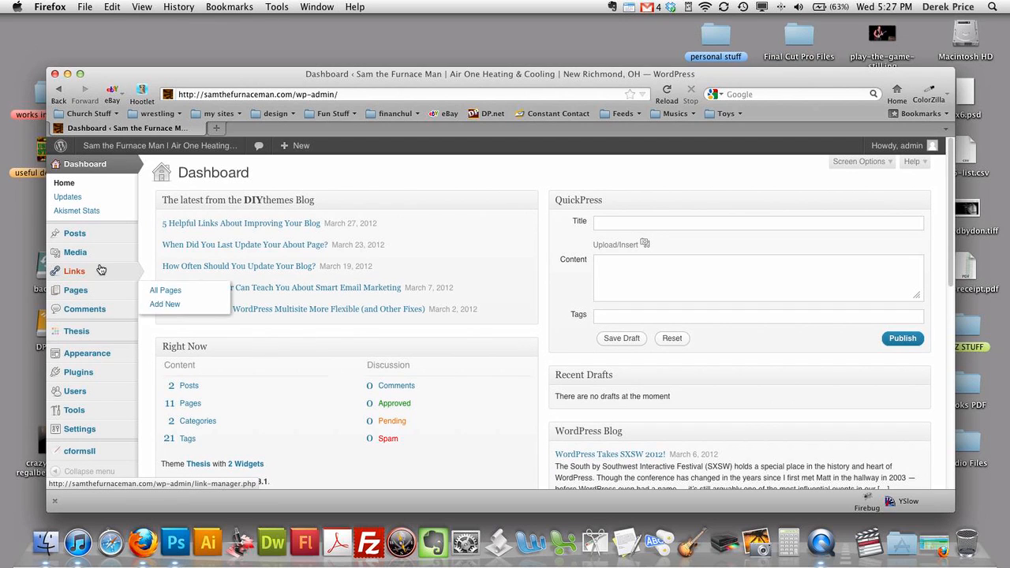
mouse_move(88, 260)
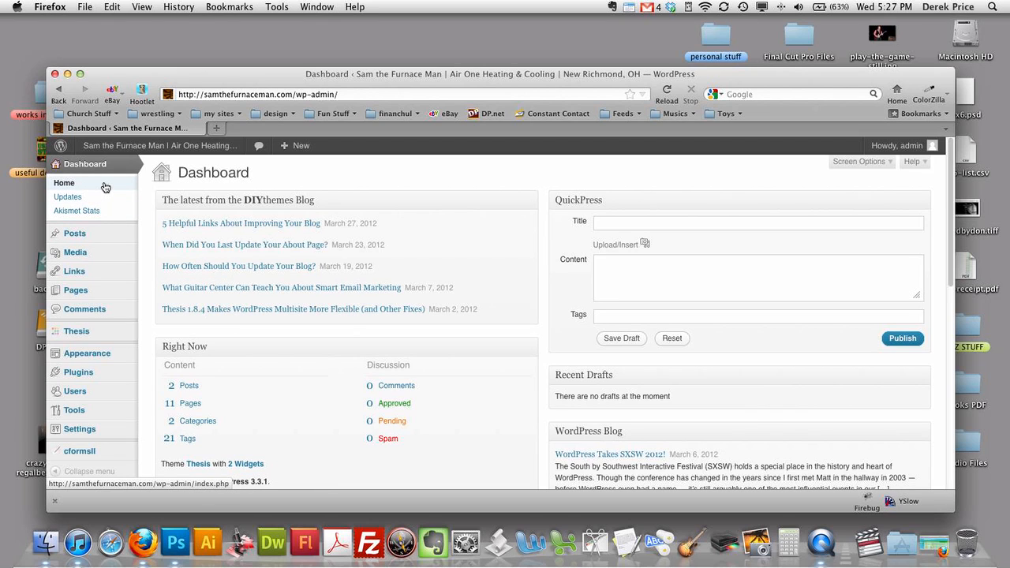
mouse_move(108, 234)
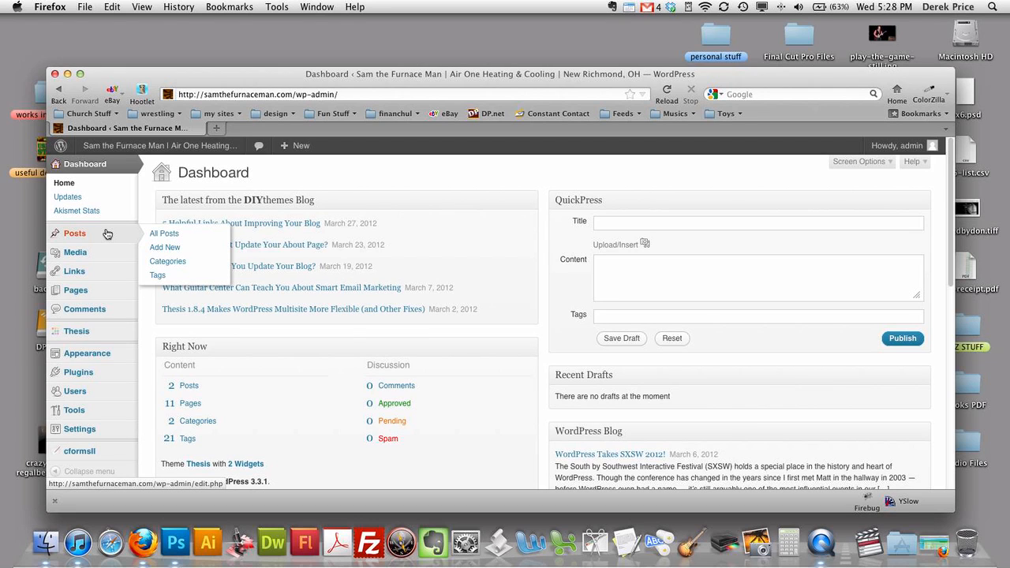
click(181, 248)
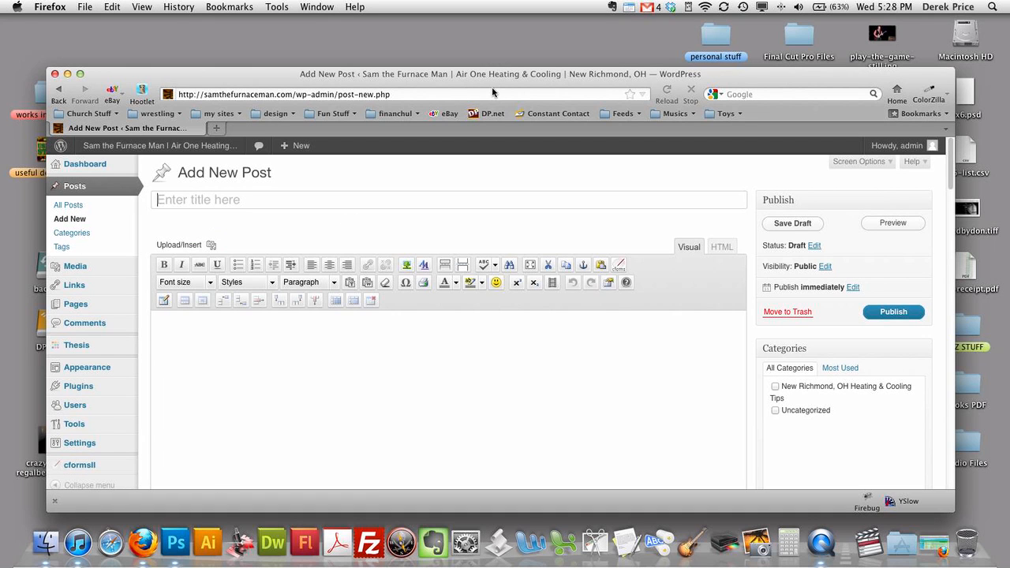
- Tick the New Richmond, OH Heating & Cooling Tips category for the draft
drag(495, 79, 497, 67)
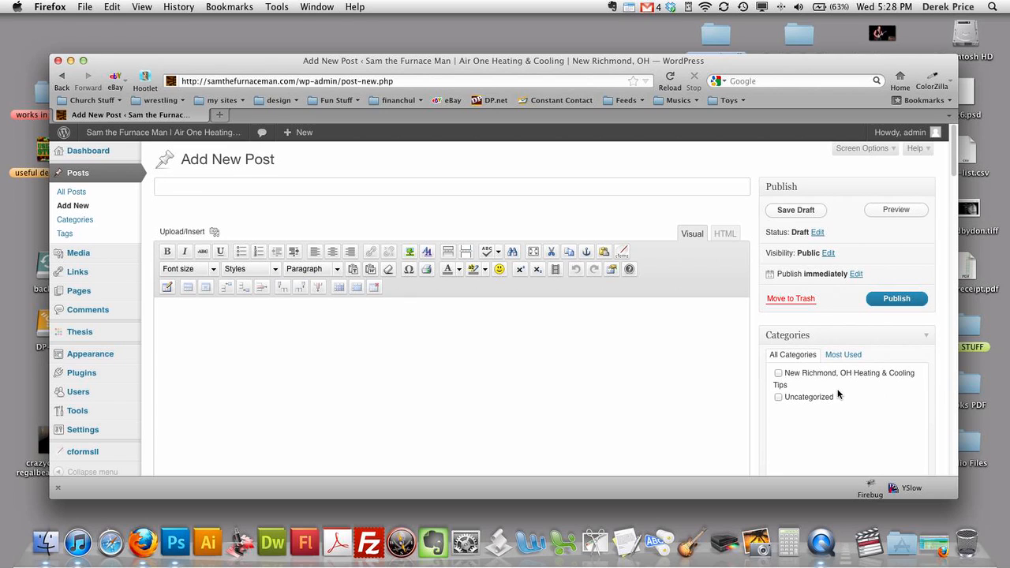
click(777, 373)
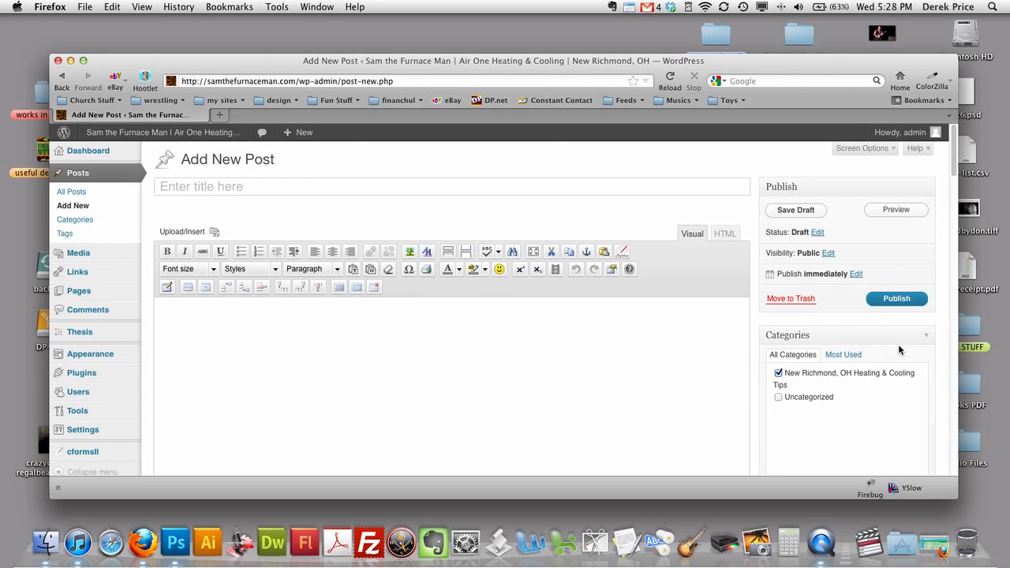
scroll(824, 379, down, 2)
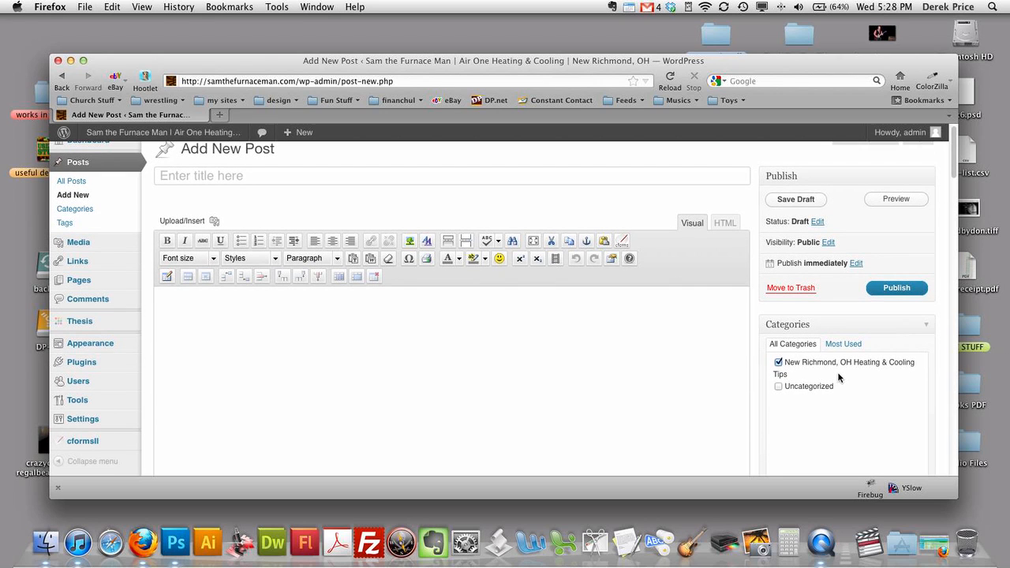
scroll(839, 378, down, 2)
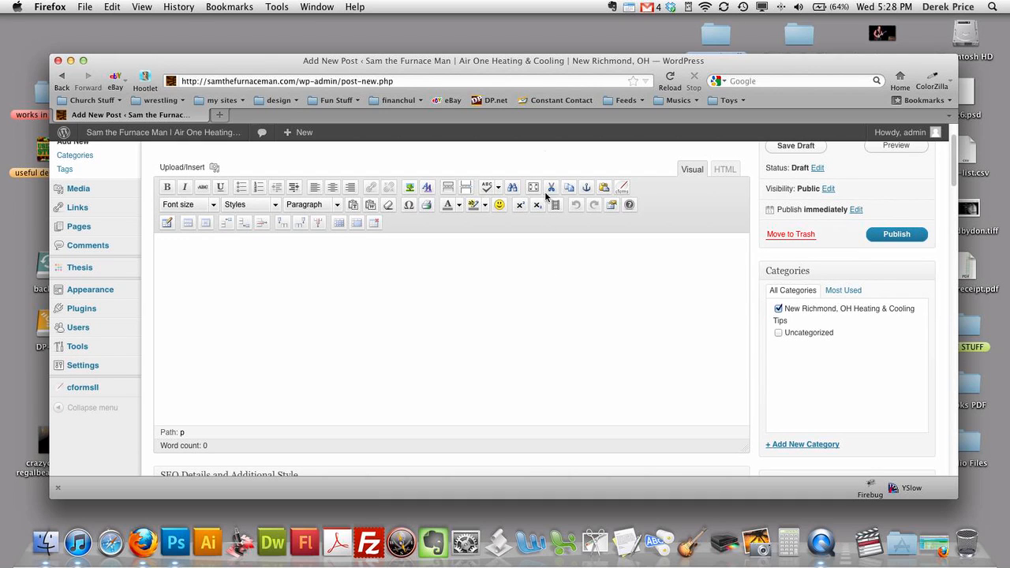
drag(549, 70, 562, 72)
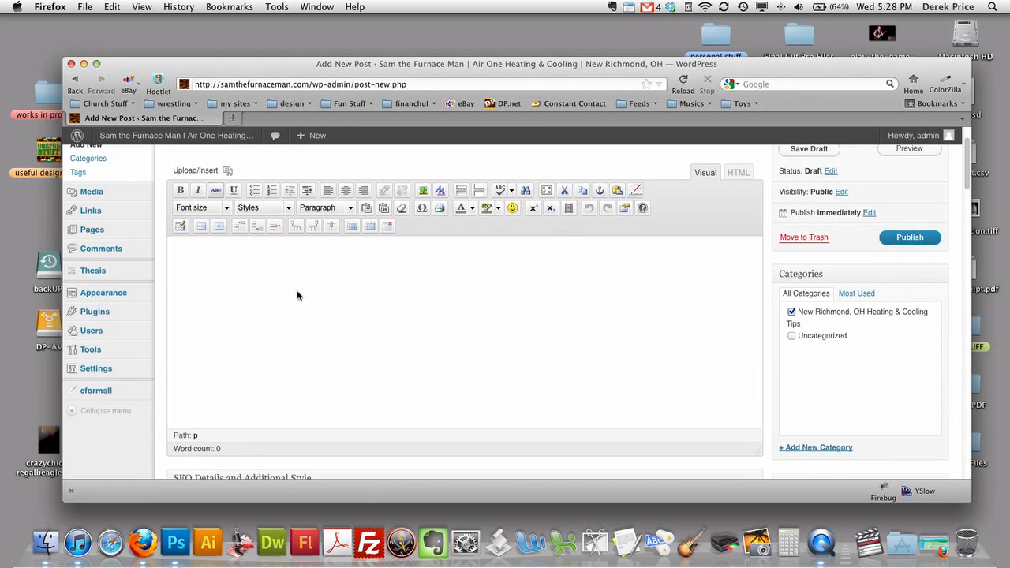
scroll(297, 292, up, 4)
- Enter 'Sample Post' as the title so the sample-post permalink is generated
click(273, 190)
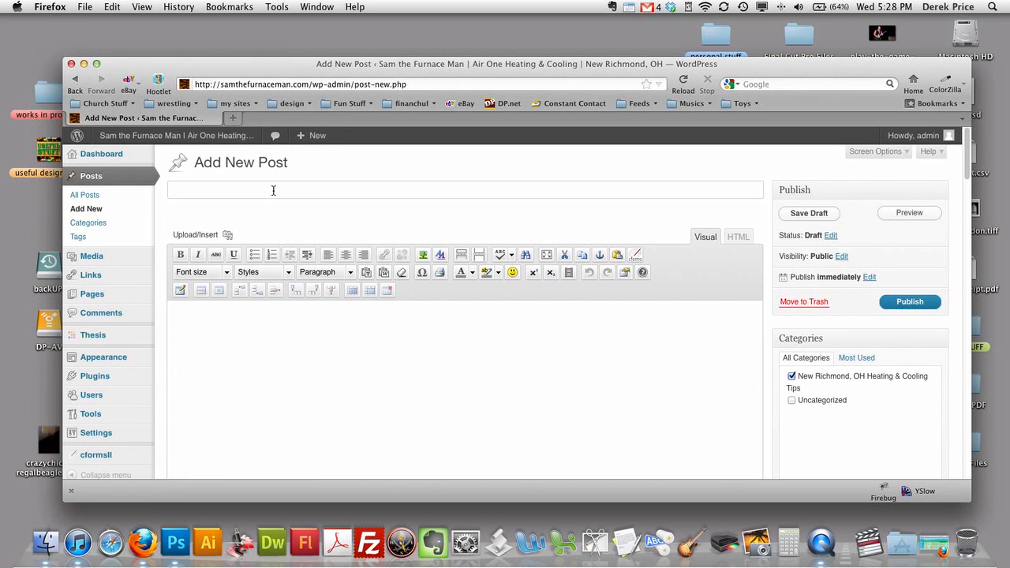
text(Sample Post)
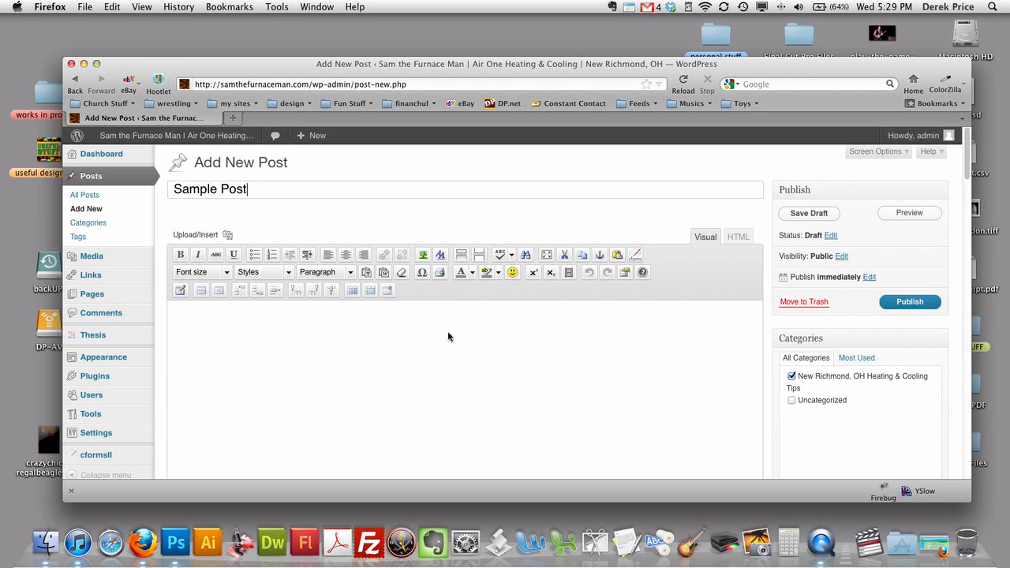
click(371, 344)
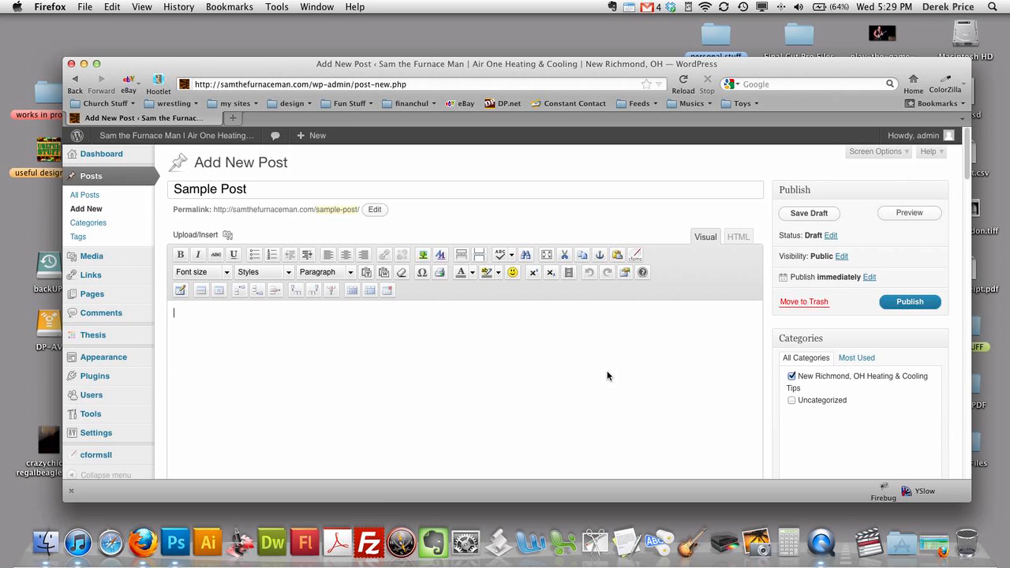
- Type 'Here is some sample text.' and a second line 'Title.', then select the Title line
drag(528, 73, 586, 74)
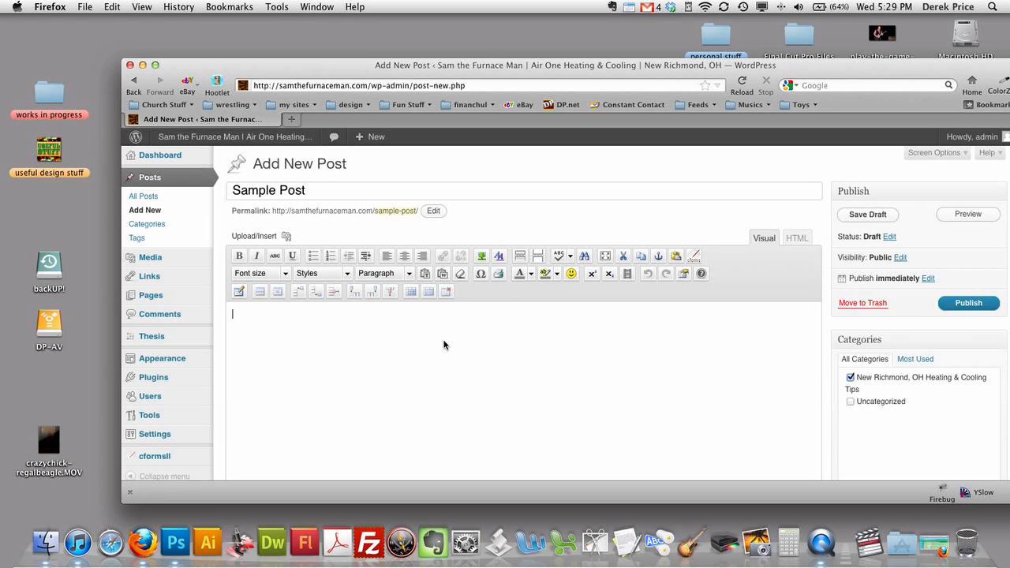
text(Here is som e)
key(BackSpace)
text(e)
text( samplet e)
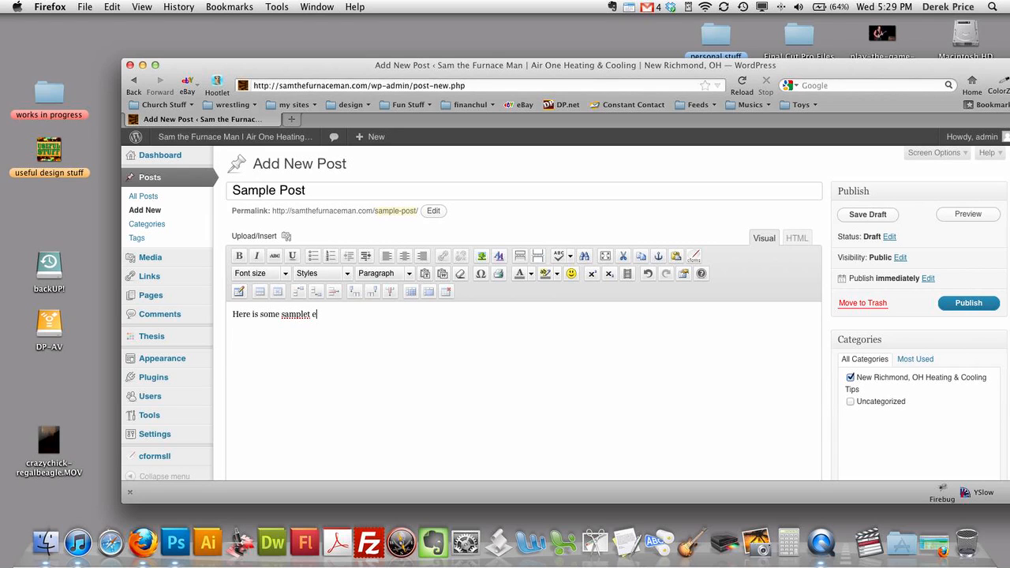
text(s te)
text(Title.)
drag(258, 335, 233, 336)
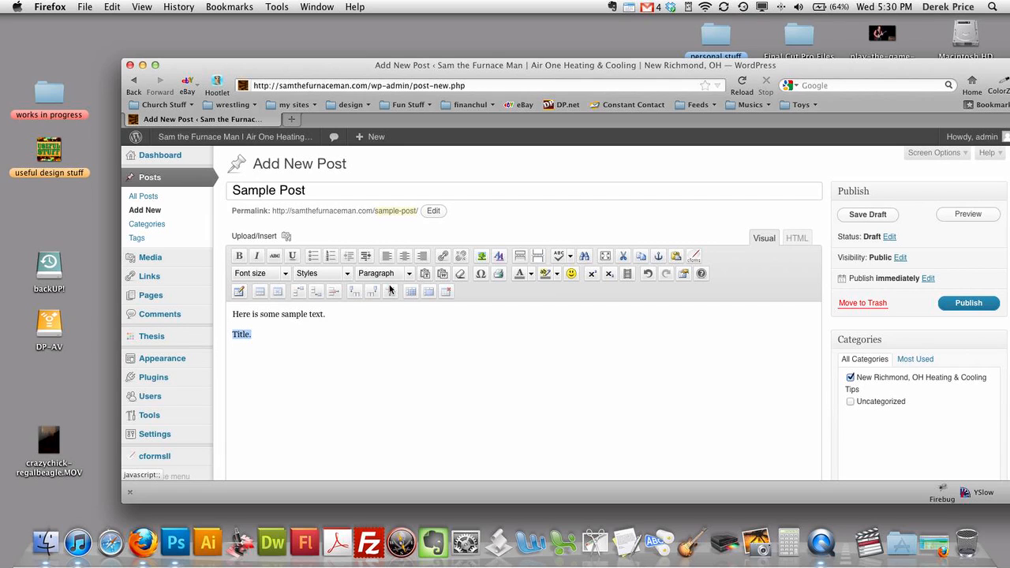
- Make 'Title.' a Heading 3 and add the paragraph 'More text in this paragraph.' below it
click(407, 274)
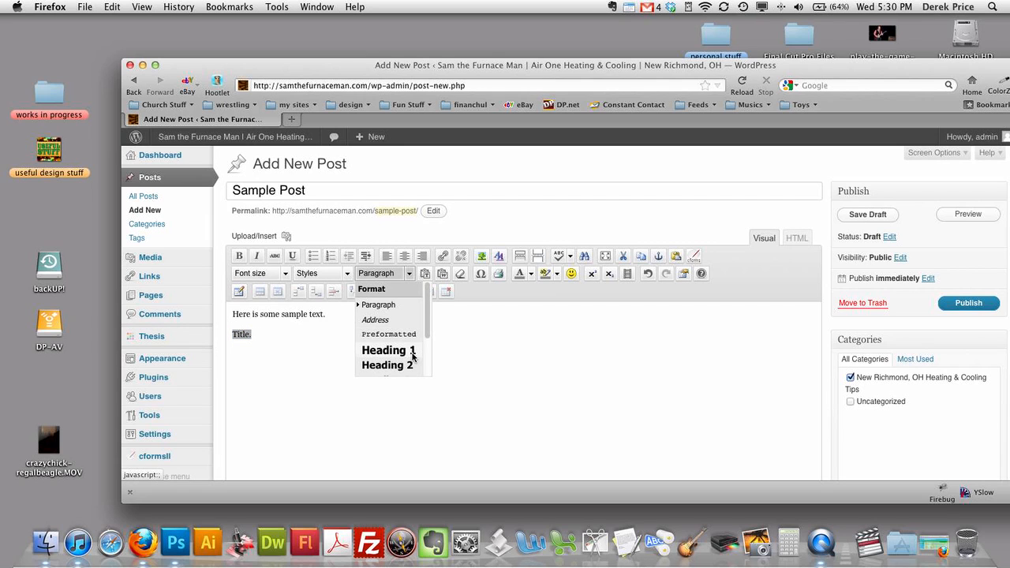
scroll(410, 365, down, 1)
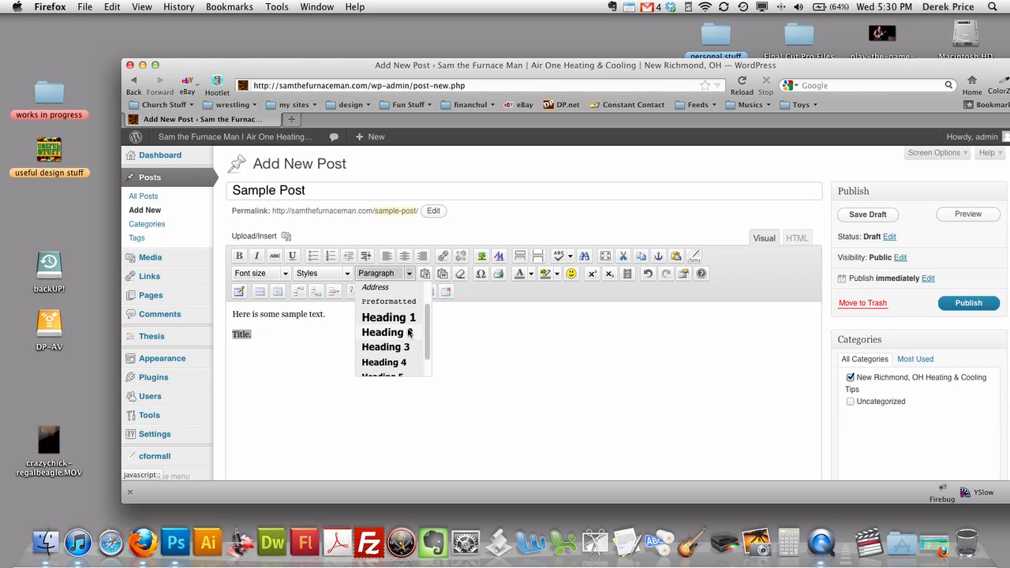
click(404, 355)
click(319, 340)
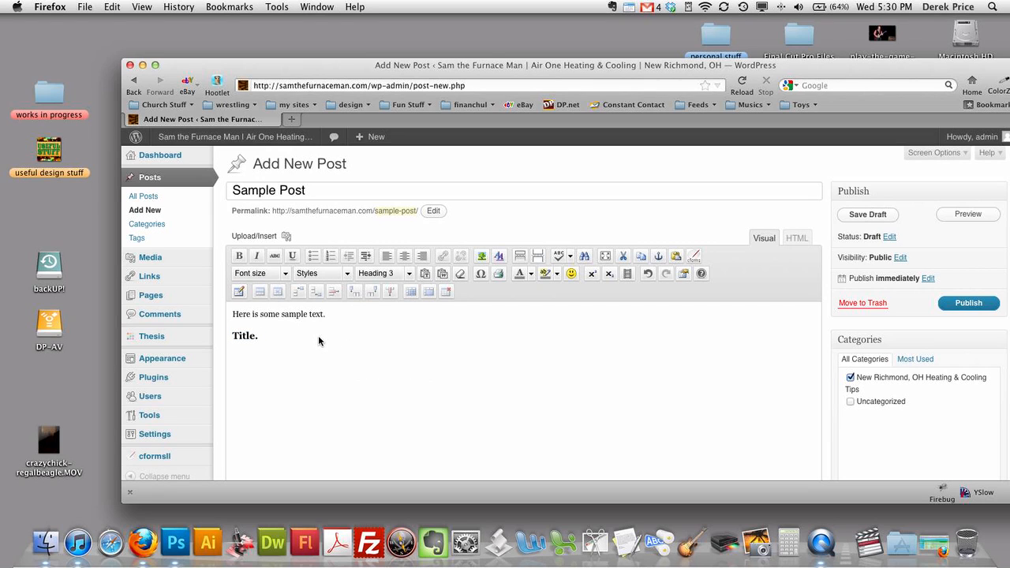
key(Return)
text(More text)
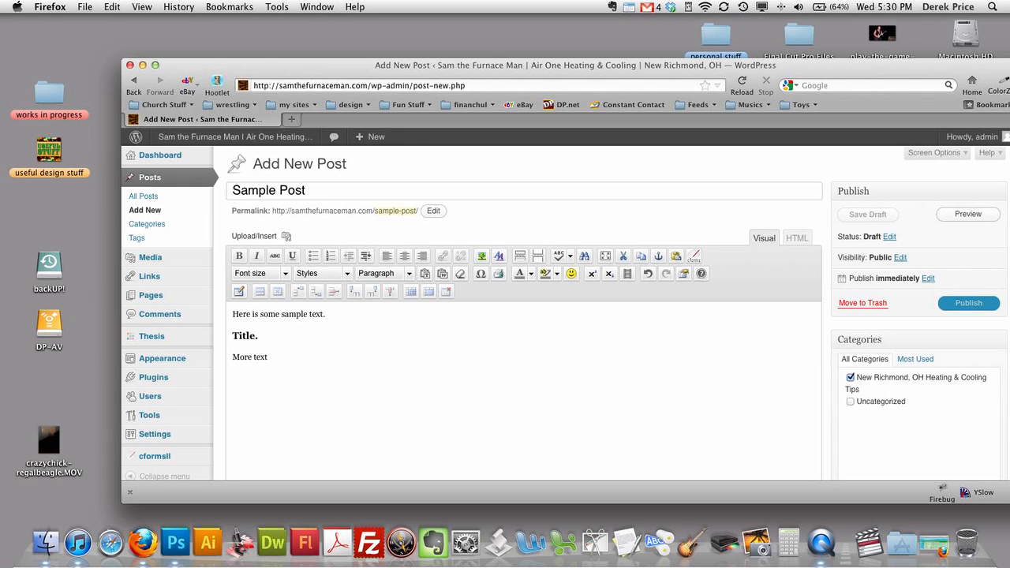
text( in this paragraph.)
drag(354, 359, 231, 358)
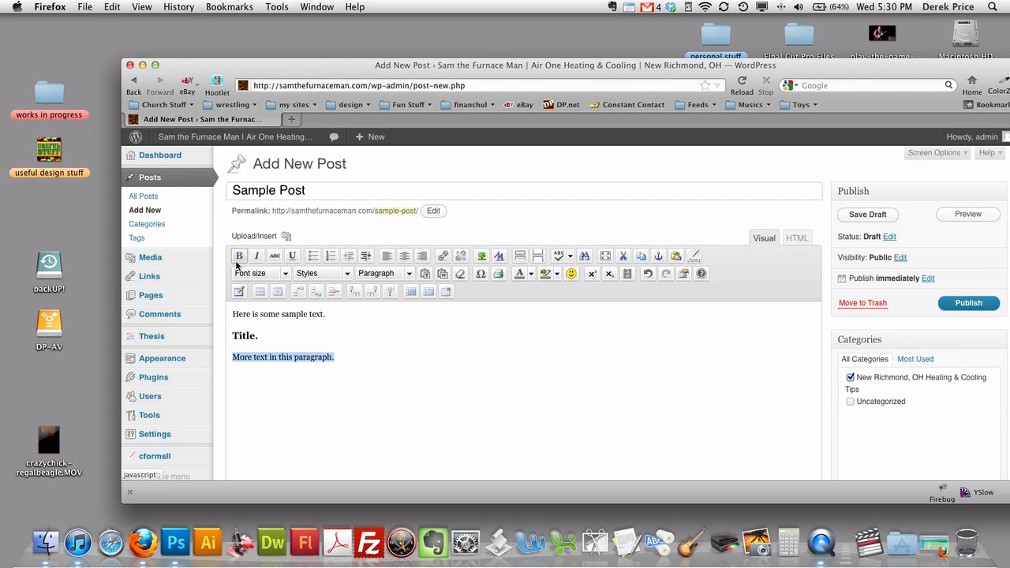
- Try bold, underline and strikethrough on the paragraph, then remove all that formatting
click(239, 256)
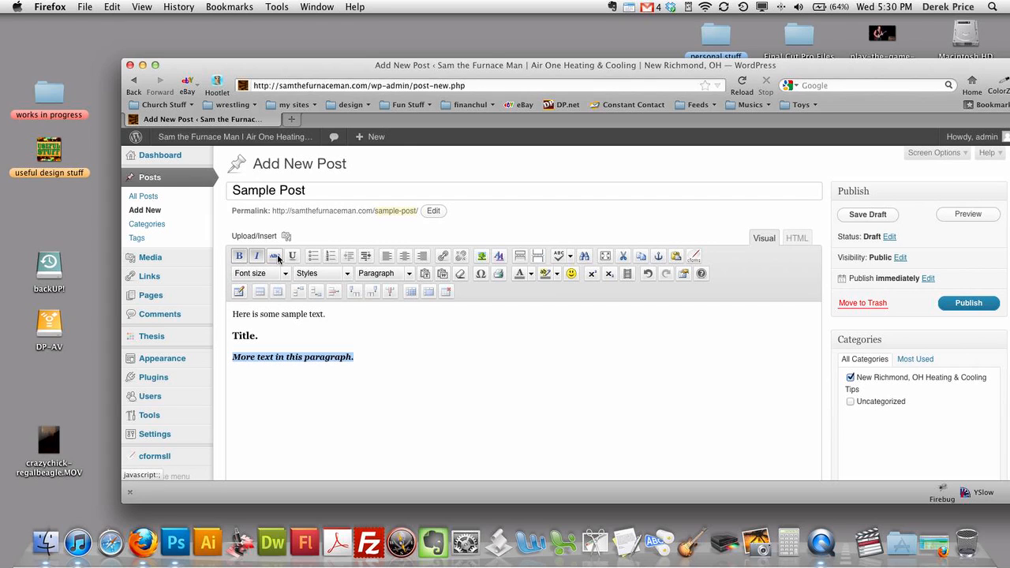
click(291, 257)
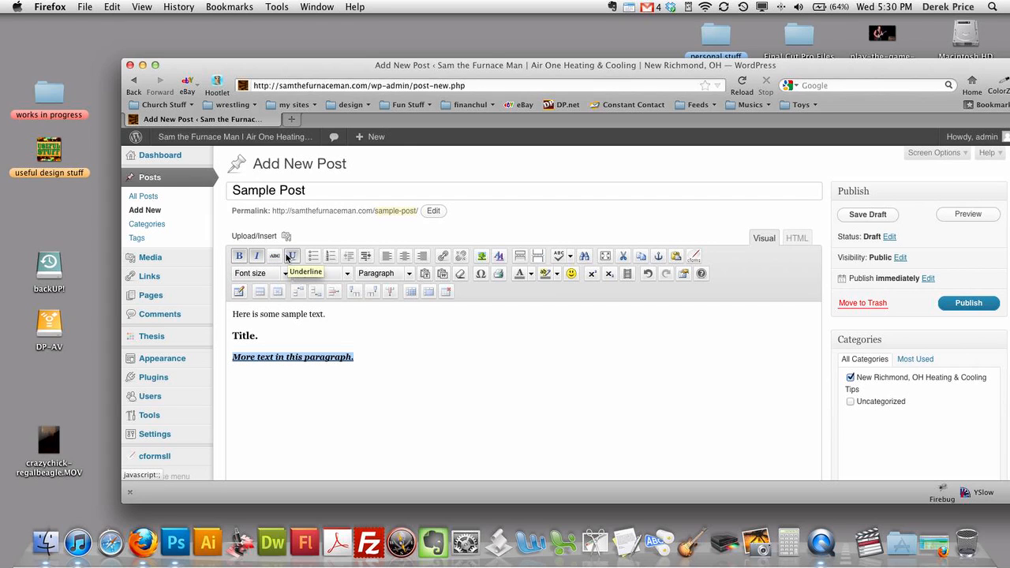
click(275, 257)
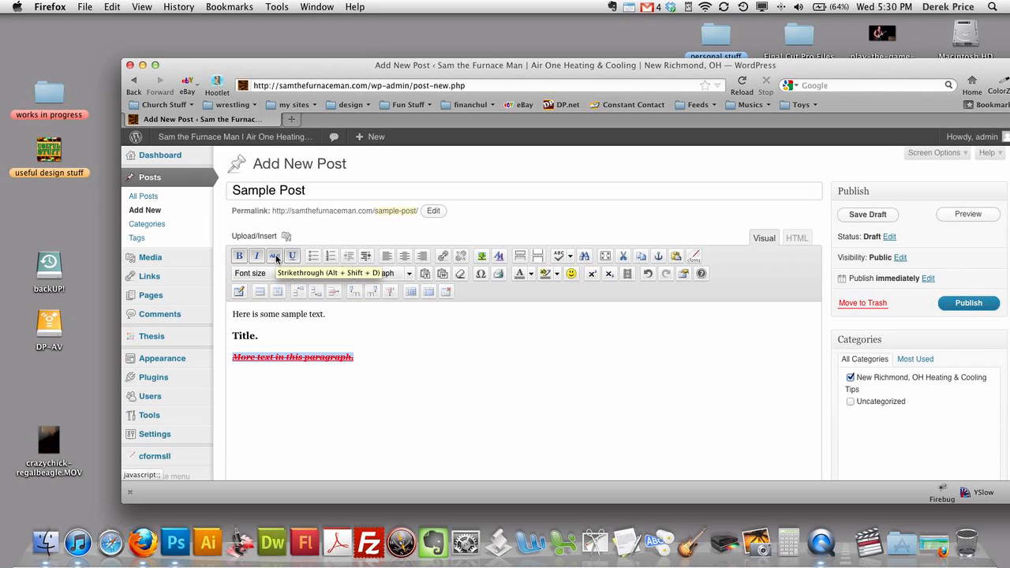
click(275, 258)
click(292, 257)
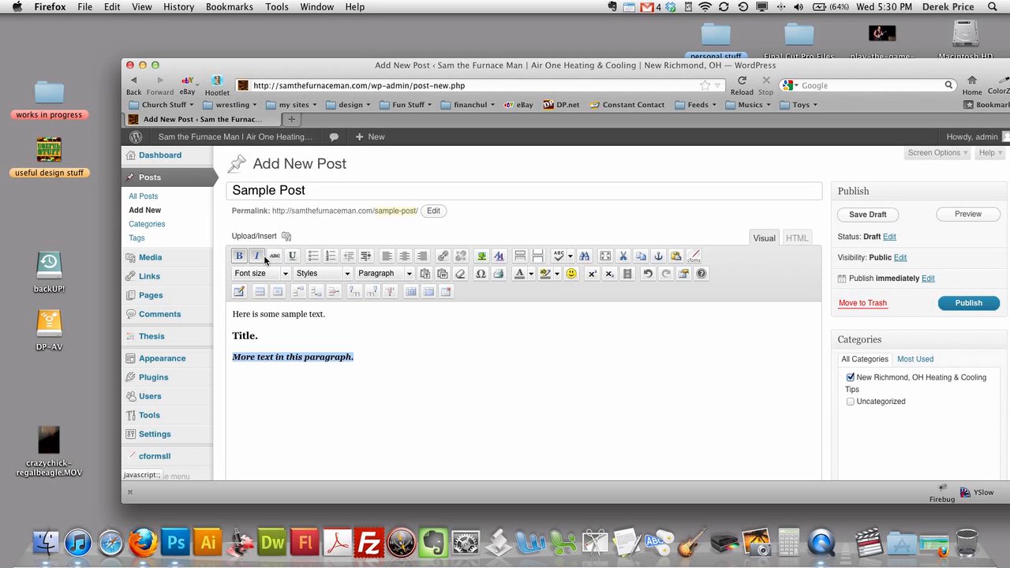
click(260, 258)
click(244, 260)
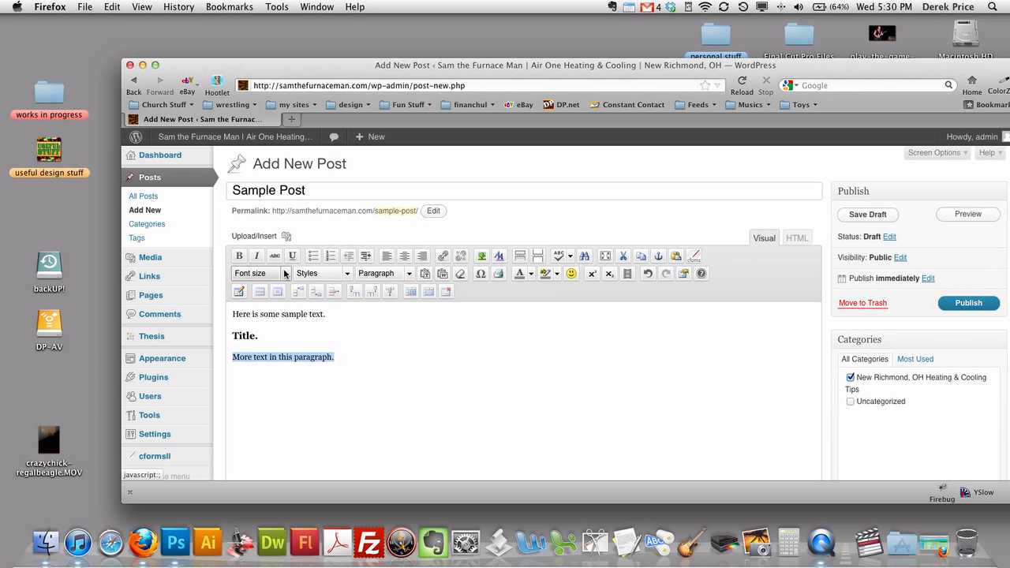
- Set the paragraph to 36pt, undo the size change, and deselect the text
click(286, 273)
scroll(282, 339, down, 1)
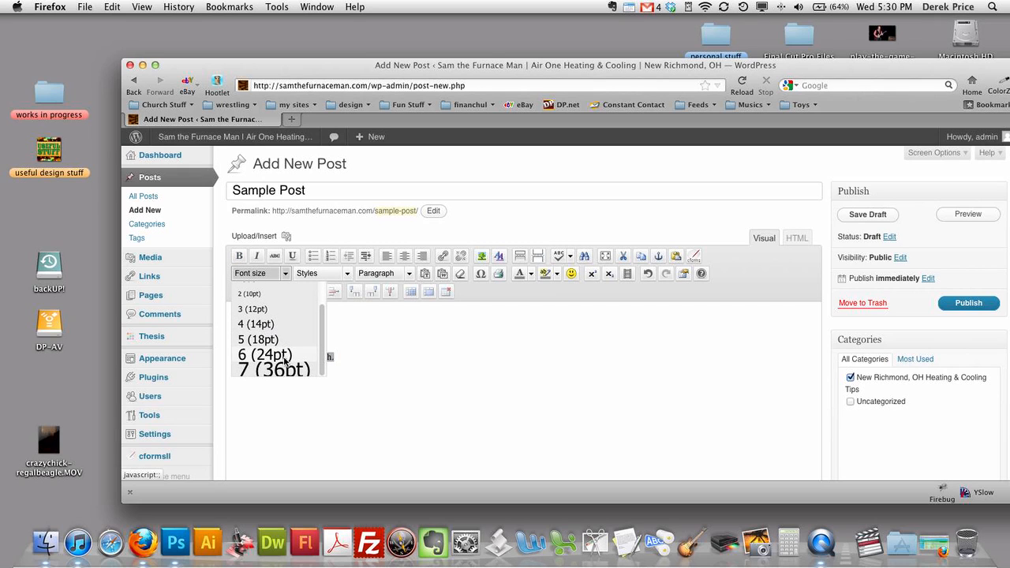
click(284, 369)
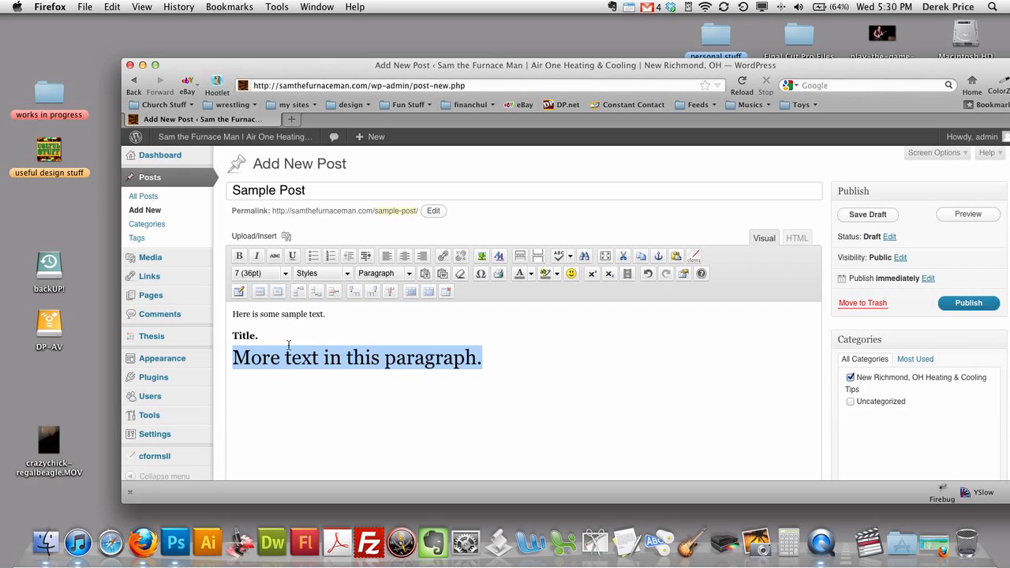
key(super+z)
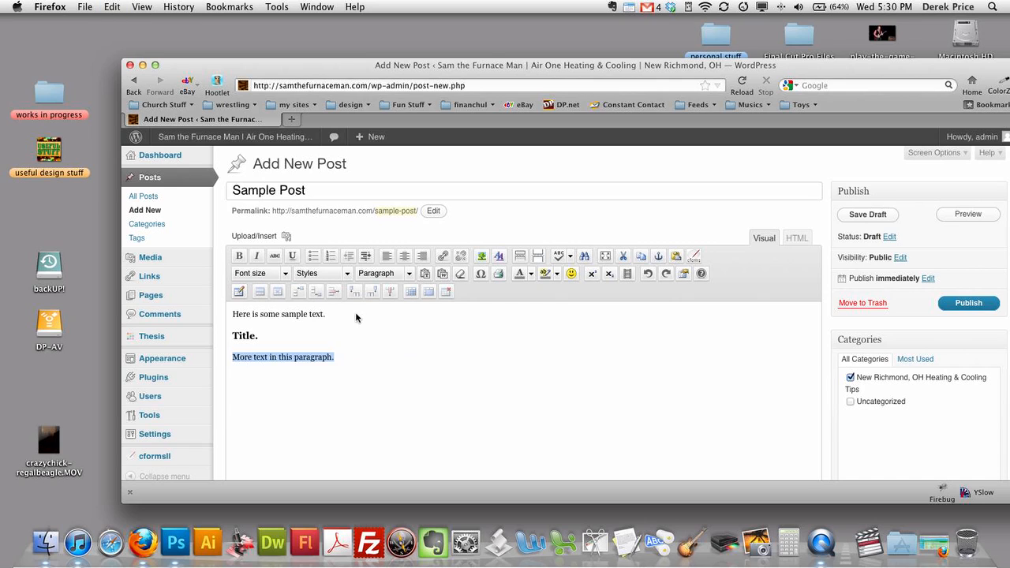
click(361, 357)
drag(349, 357, 244, 356)
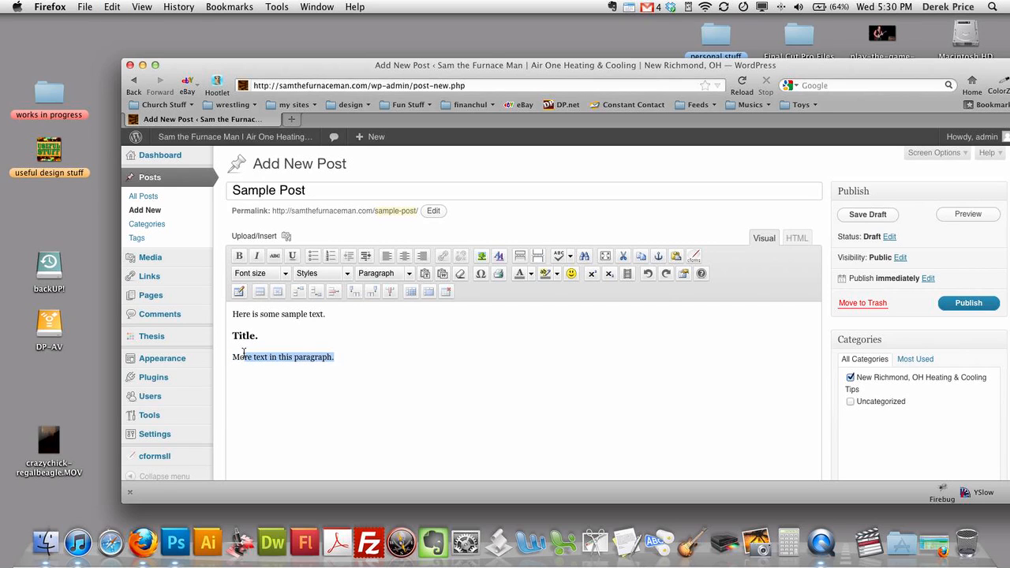
click(367, 358)
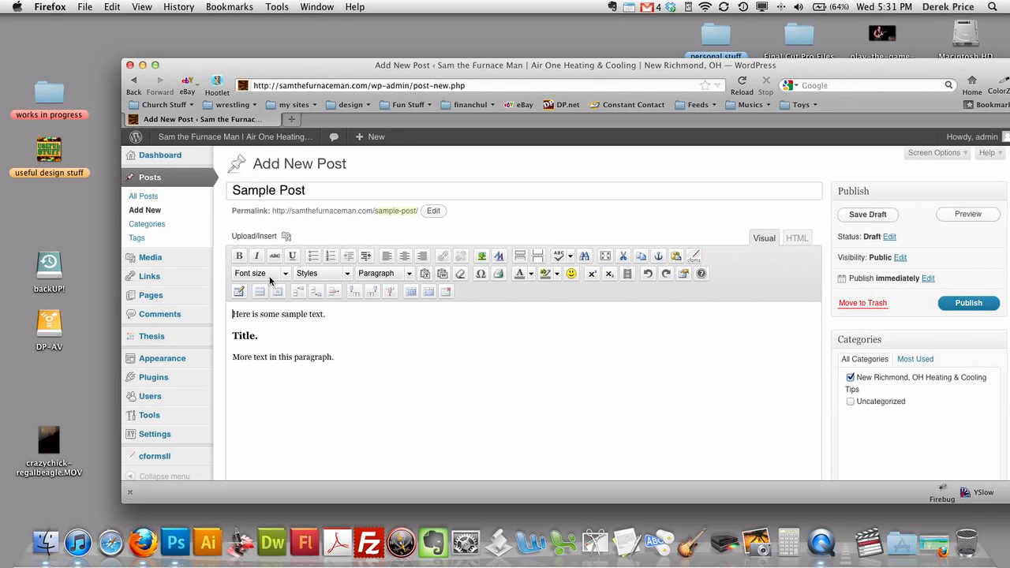
- Upload play-the-game-still.jpg from the Desktop through the Add Media uploader
click(287, 238)
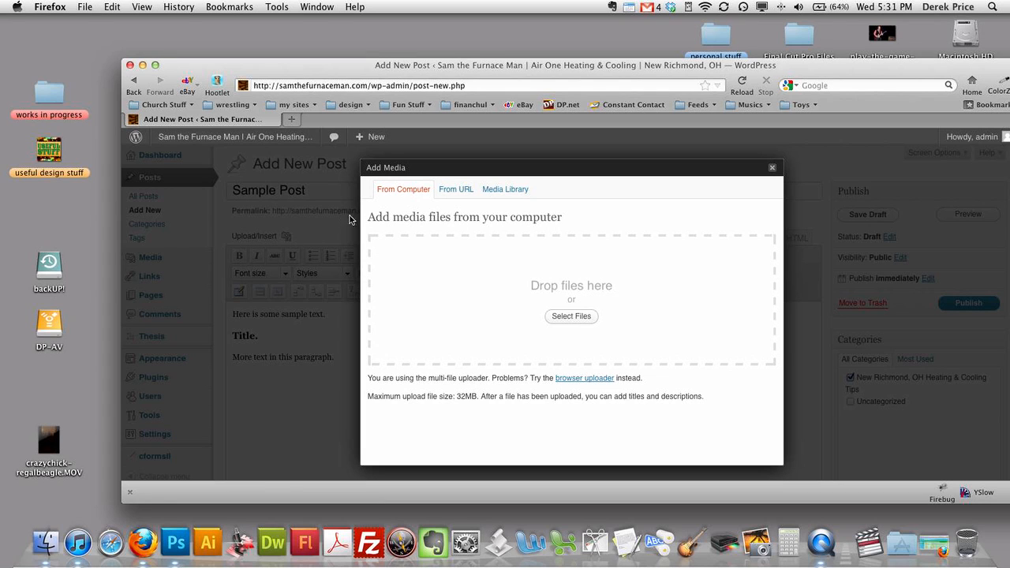
click(574, 317)
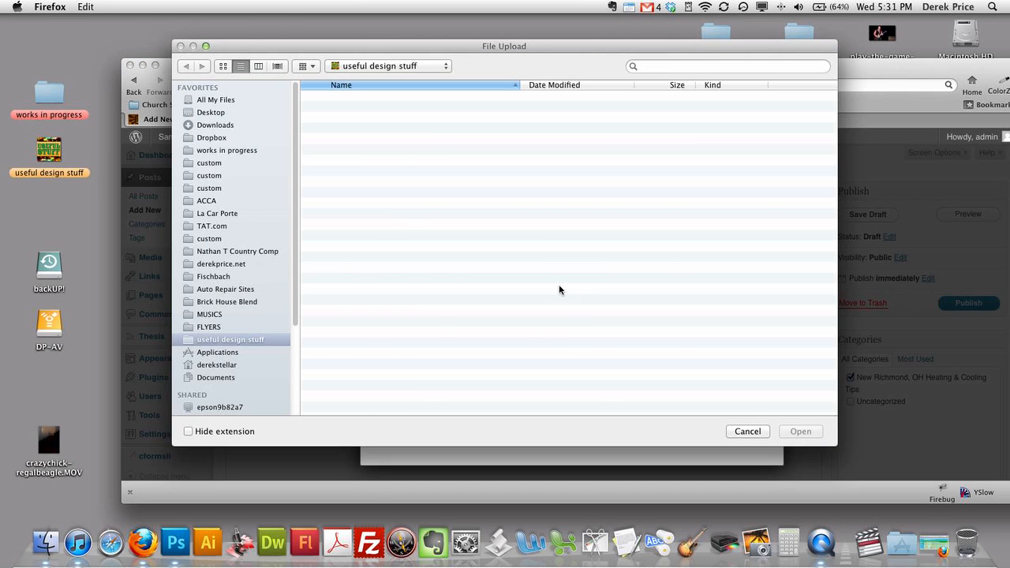
click(259, 113)
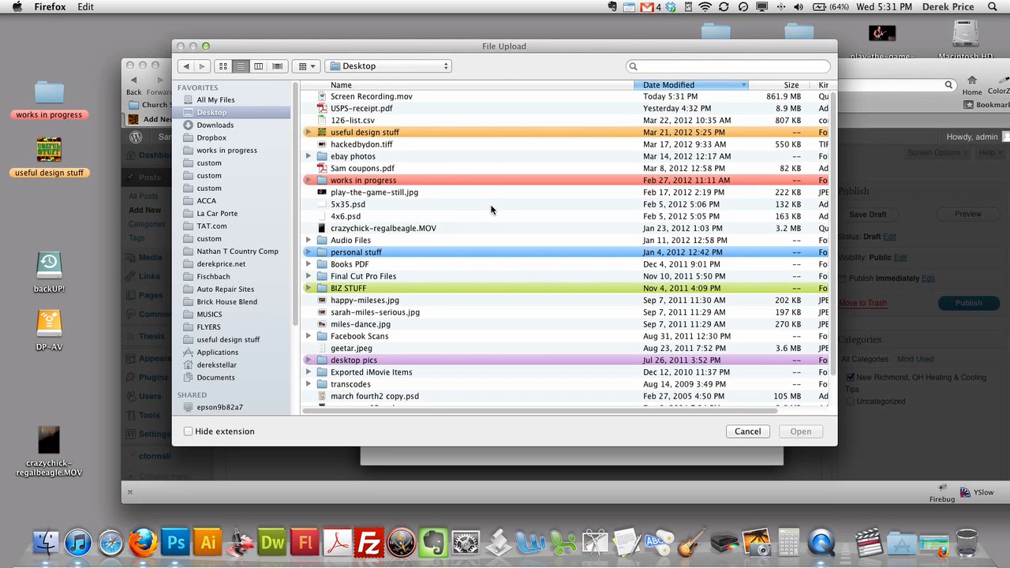
scroll(491, 209, down, 2)
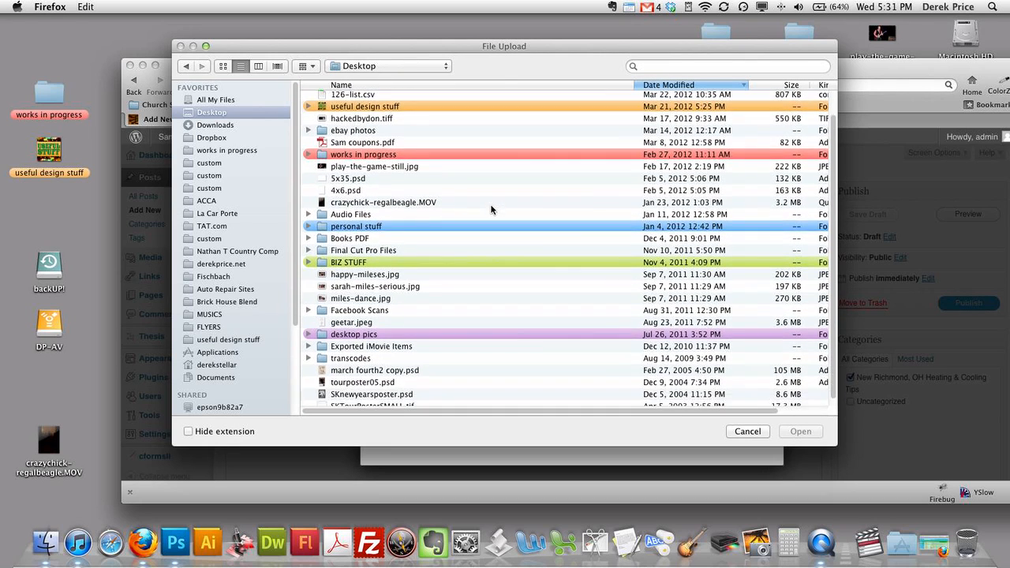
scroll(490, 209, down, 1)
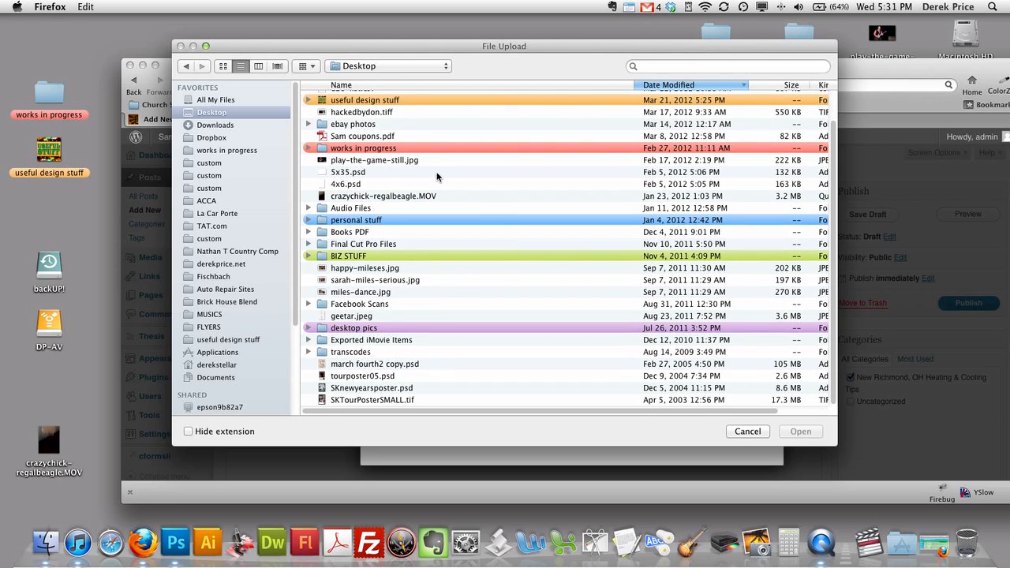
click(400, 162)
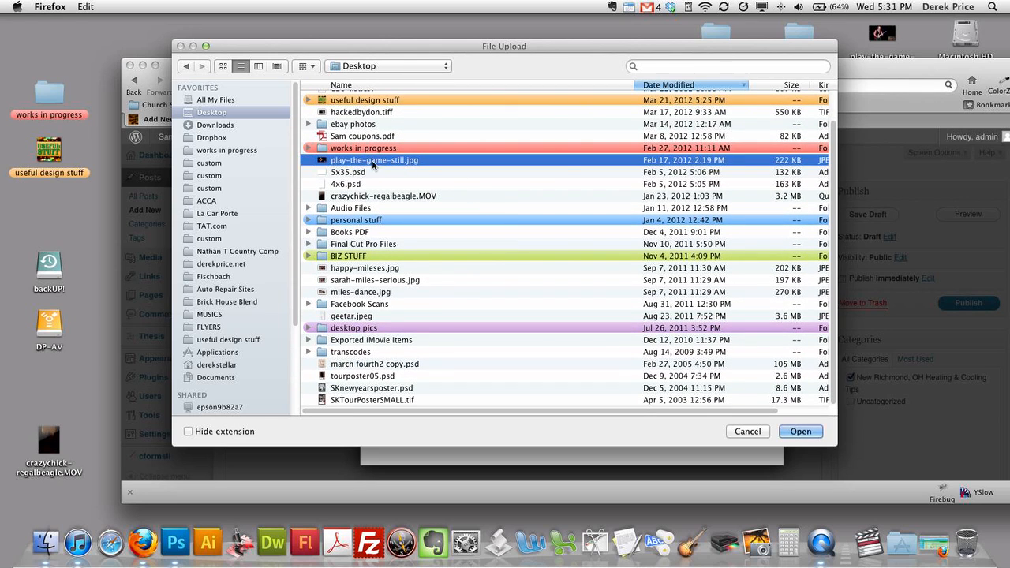
click(803, 431)
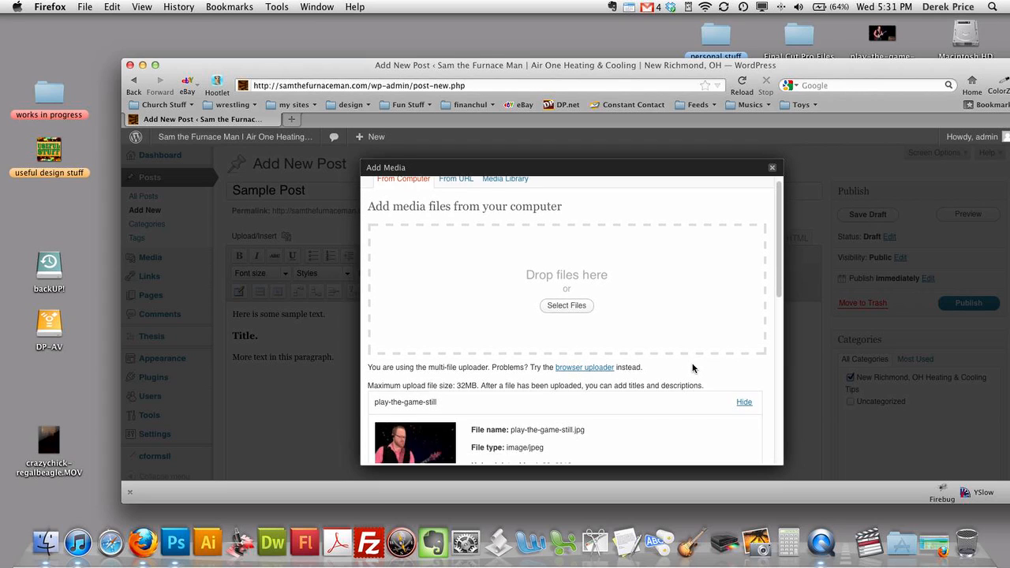
- Title the image 'Playing guitar in outer space' and reuse that text as its alternate text
scroll(692, 365, down, 5)
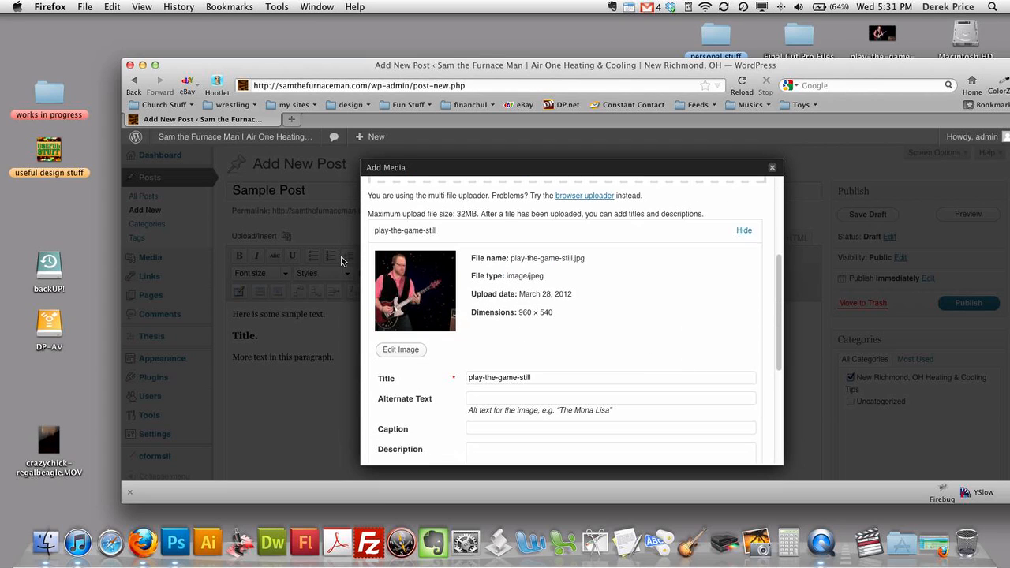
scroll(604, 336, down, 2)
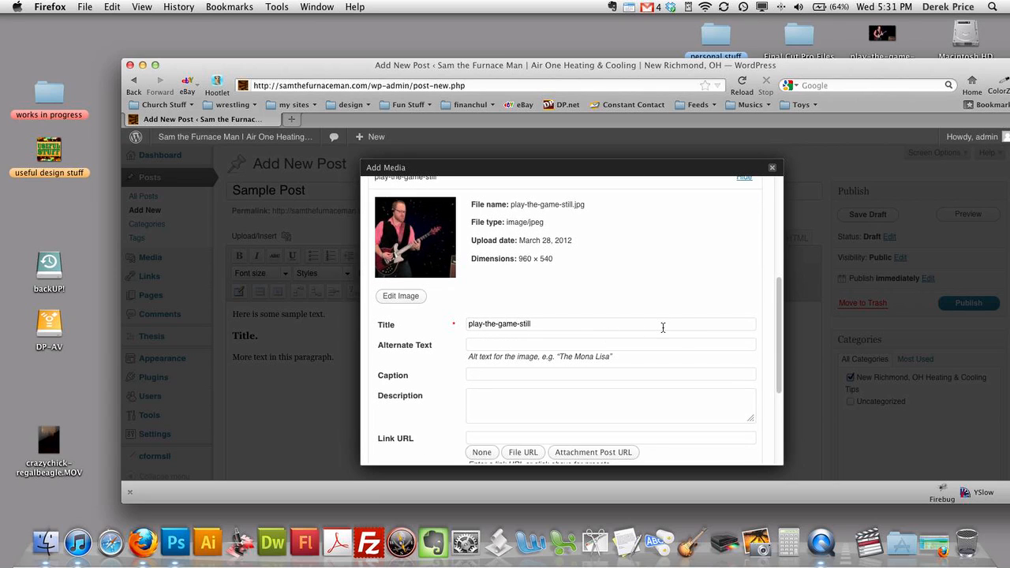
scroll(687, 387, down, 2)
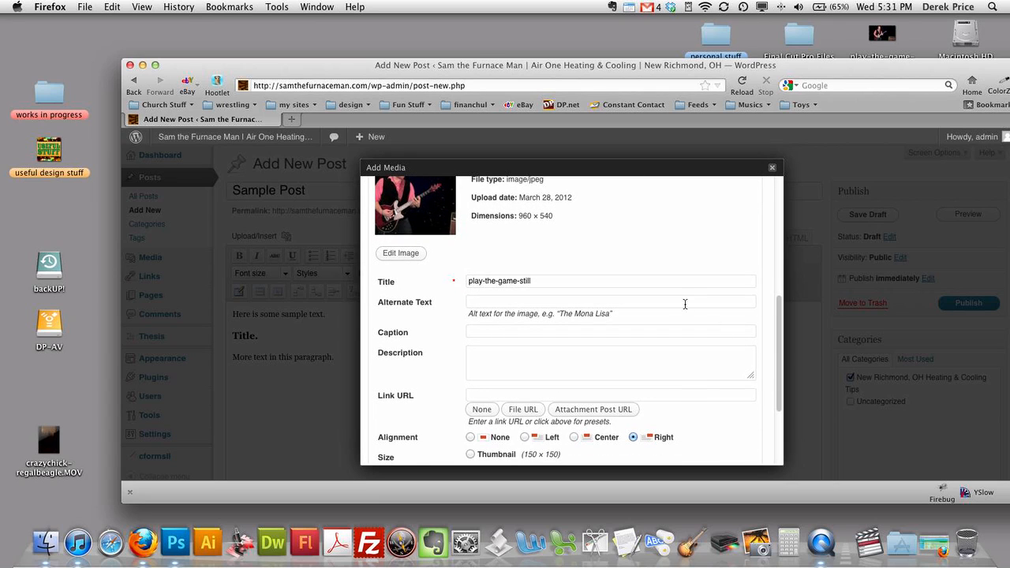
triple_click(639, 285)
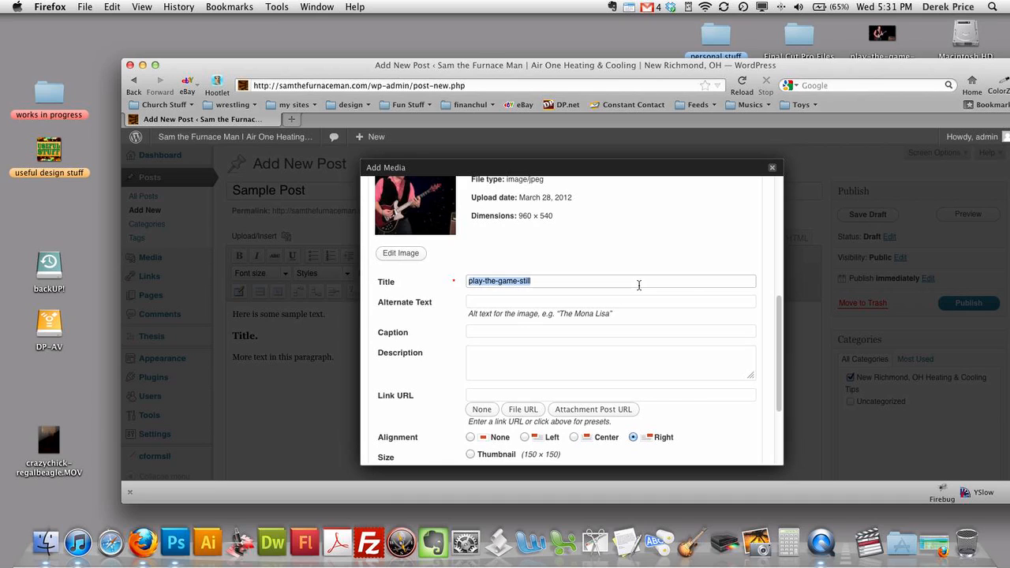
text(Playing guitar in outer space)
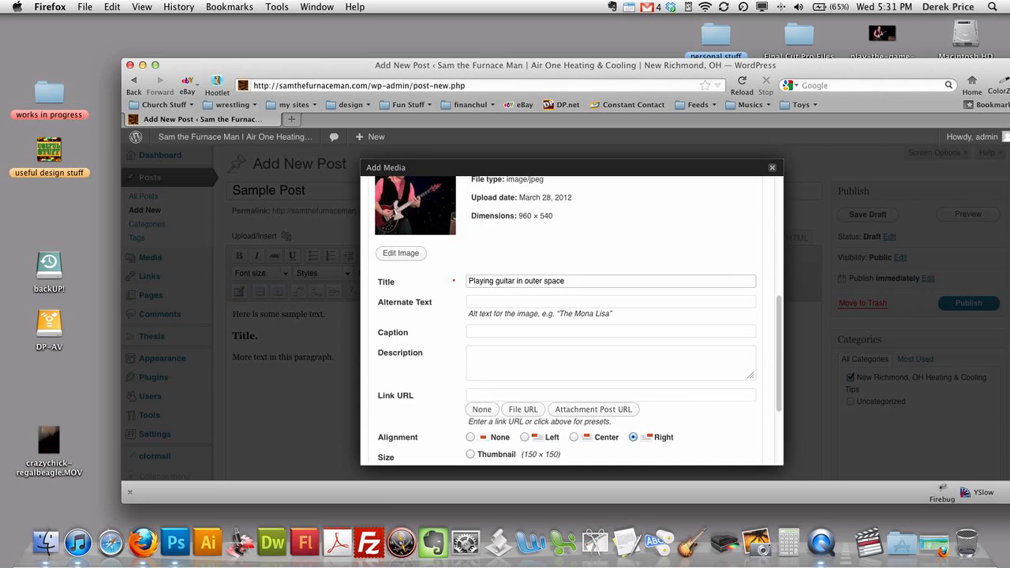
key(super+a)
key(super+c)
key(Tab)
key(super+v)
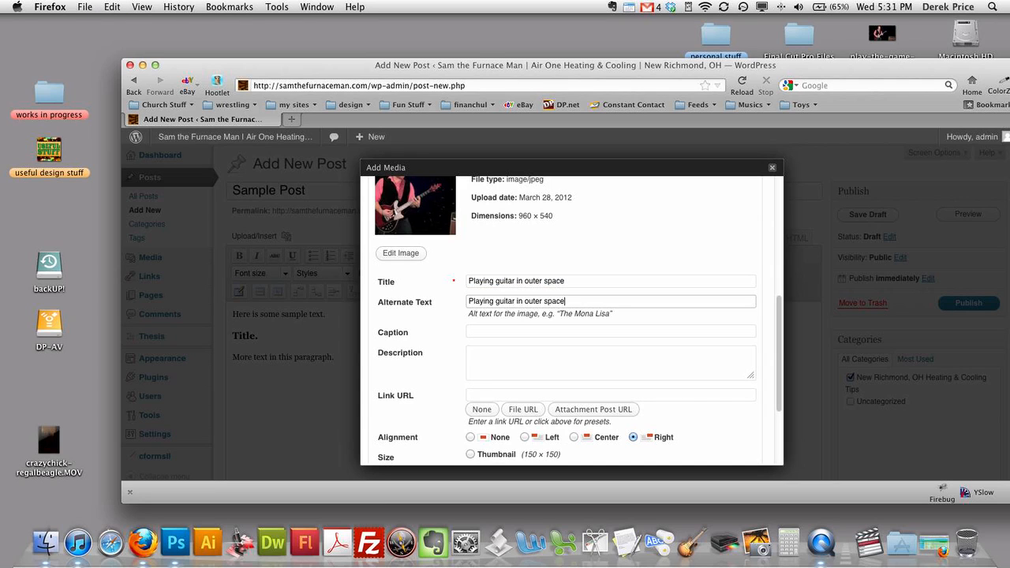
- Paste 'Playing guitar in outer space' into the image's caption field
triple_click(400, 287)
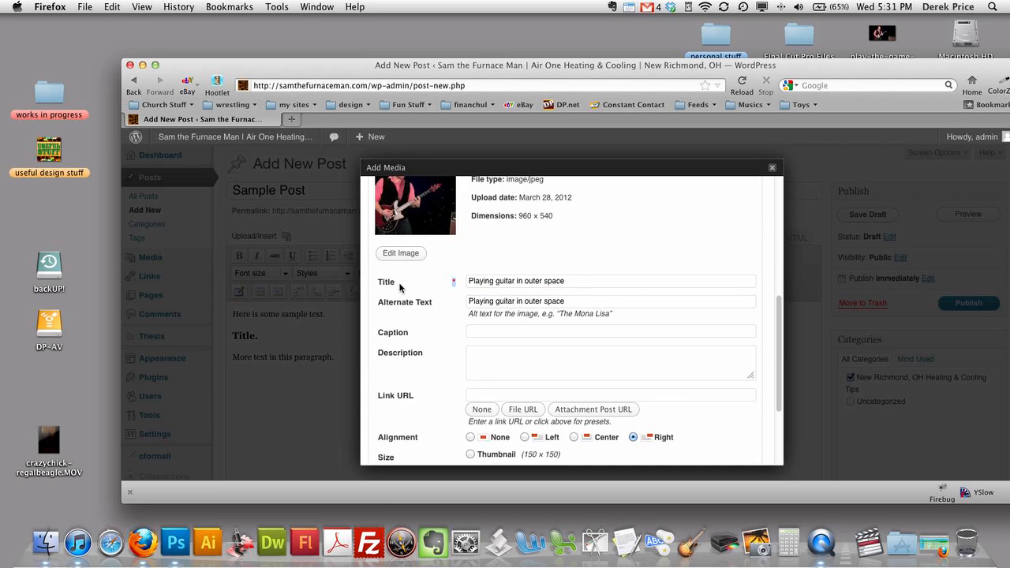
triple_click(418, 303)
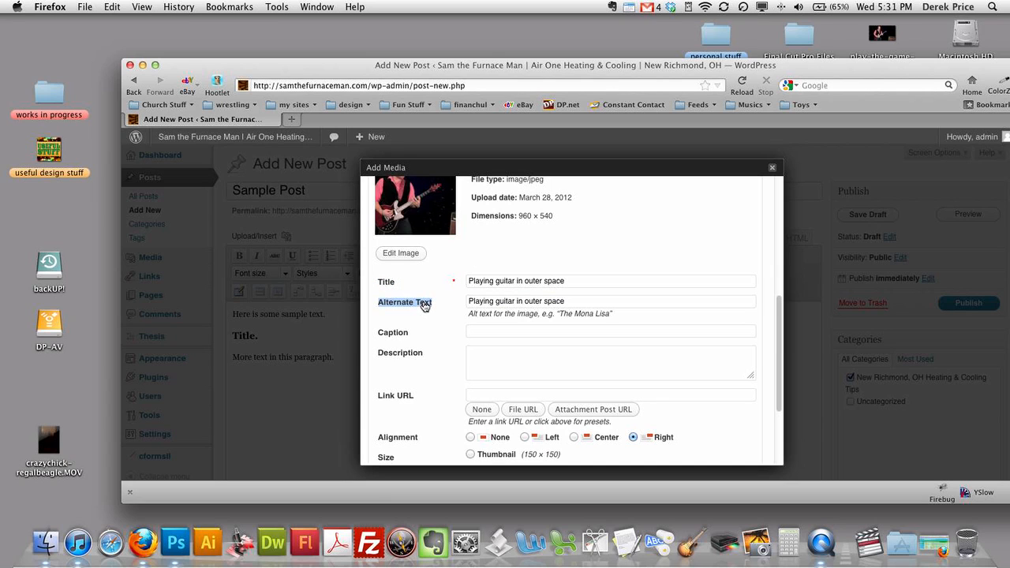
click(581, 342)
scroll(623, 339, down, 1)
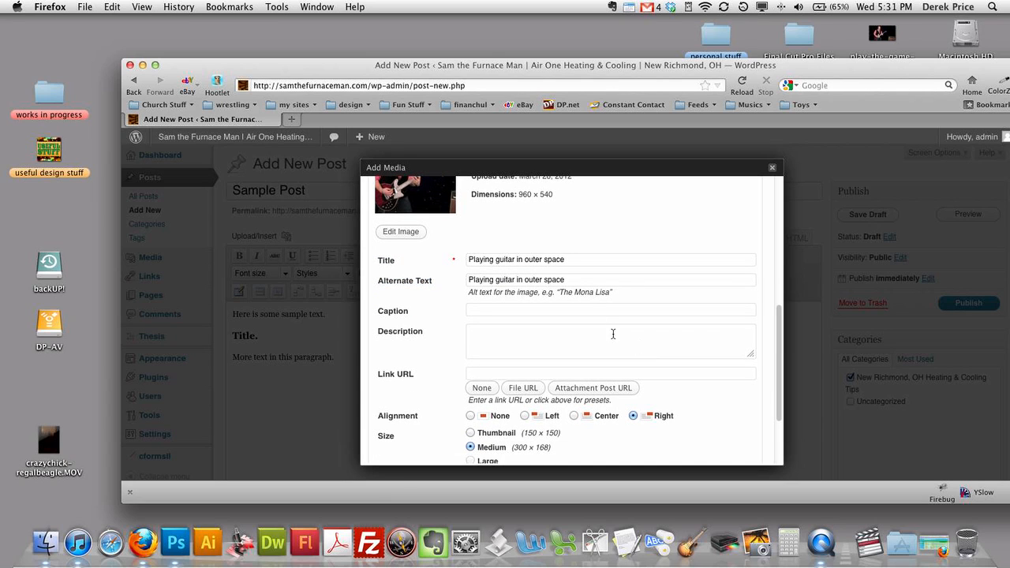
click(520, 313)
key(super+v)
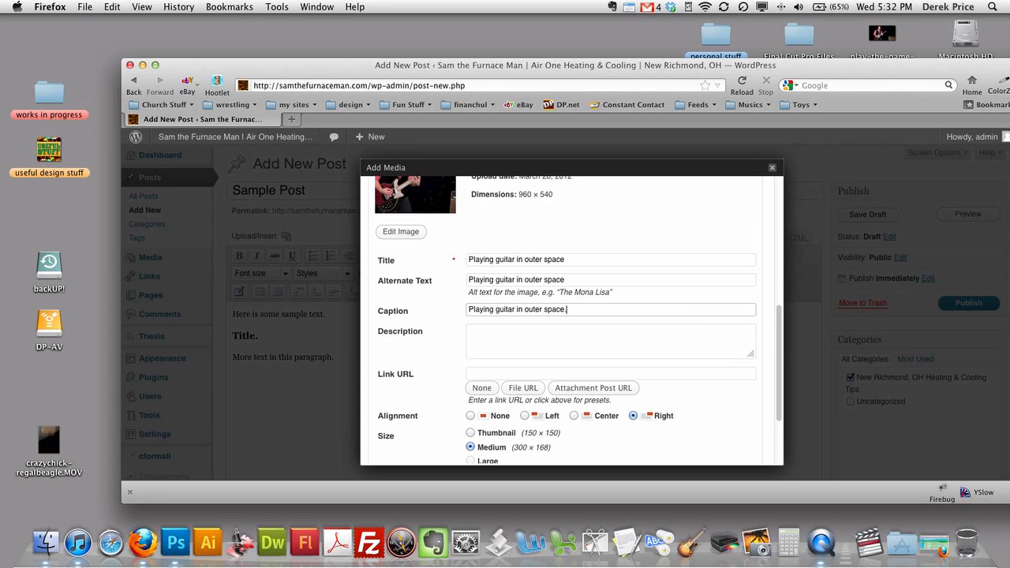
- Insert the captioned guitar image into the post
scroll(685, 377, down, 4)
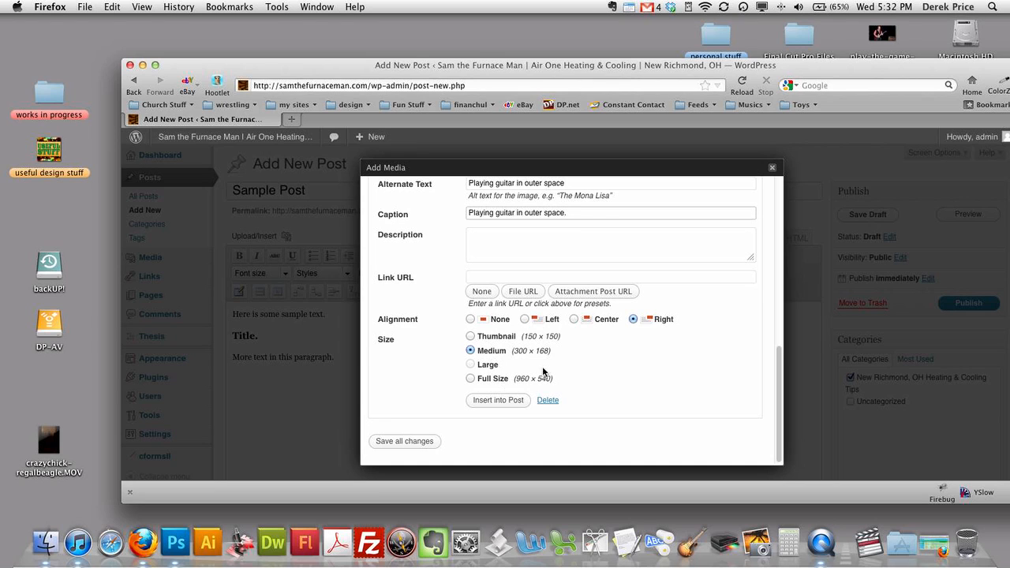
scroll(564, 384, up, 1)
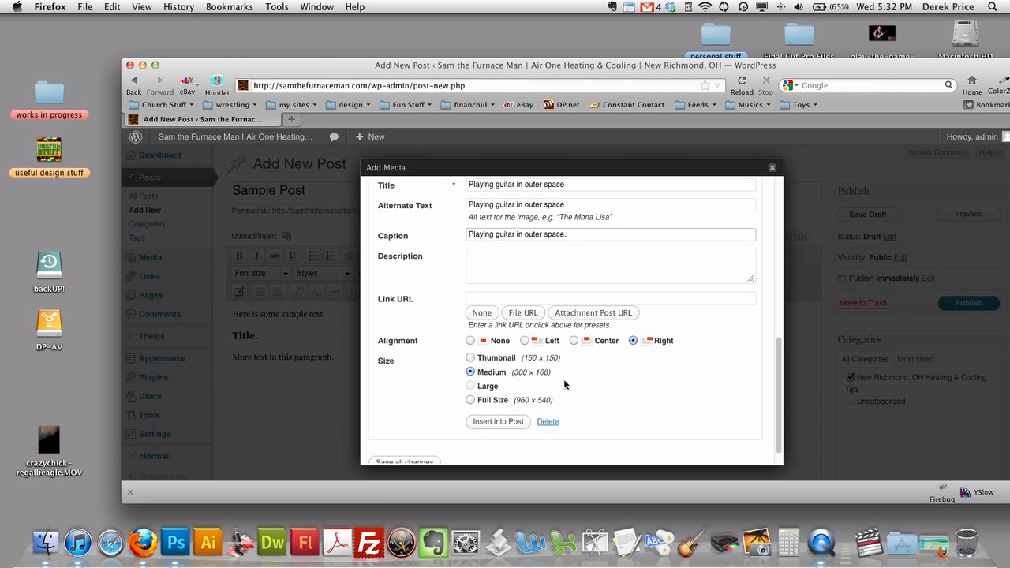
scroll(591, 385, up, 1)
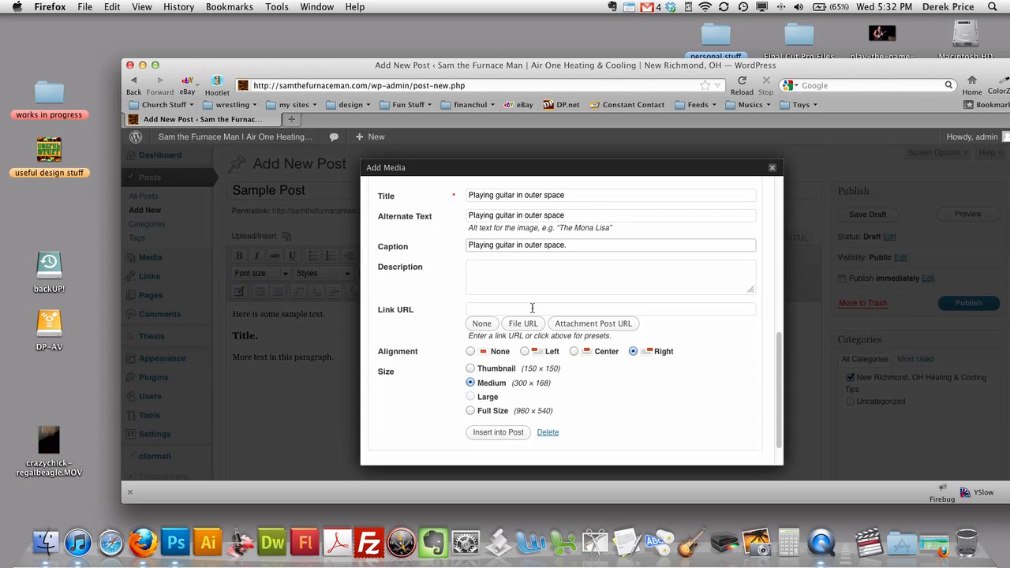
triple_click(418, 311)
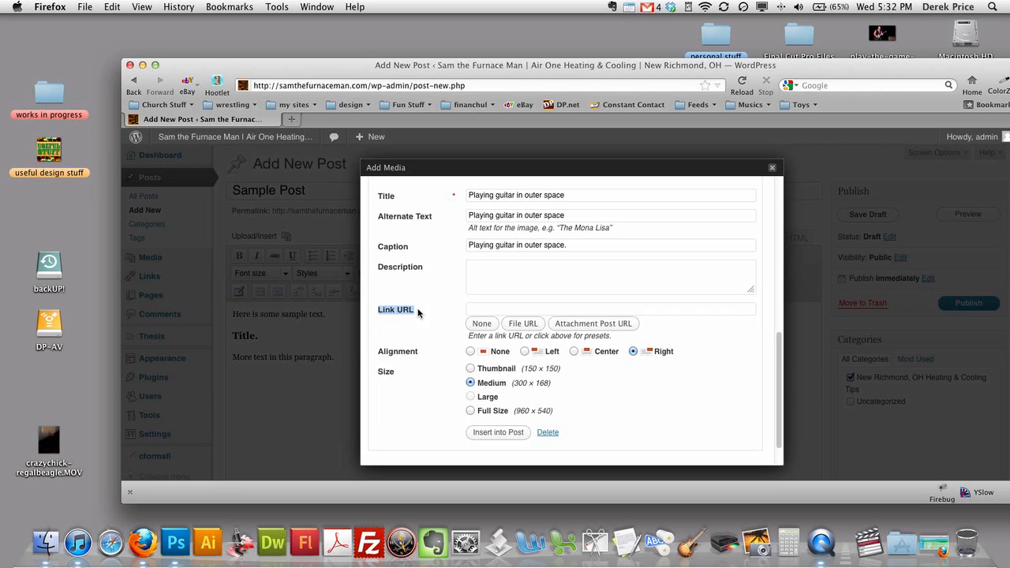
click(509, 312)
scroll(671, 413, down, 1)
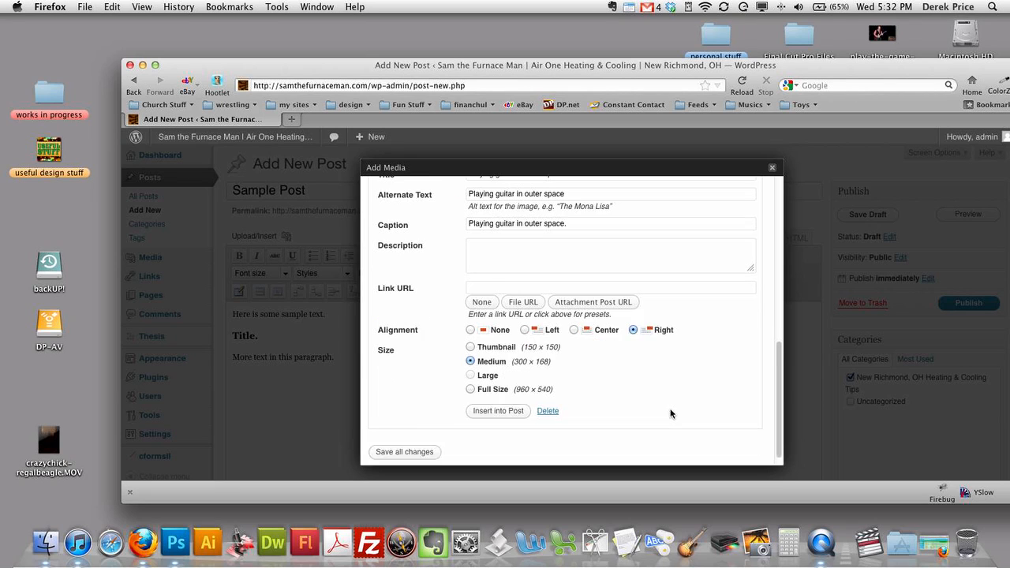
click(498, 400)
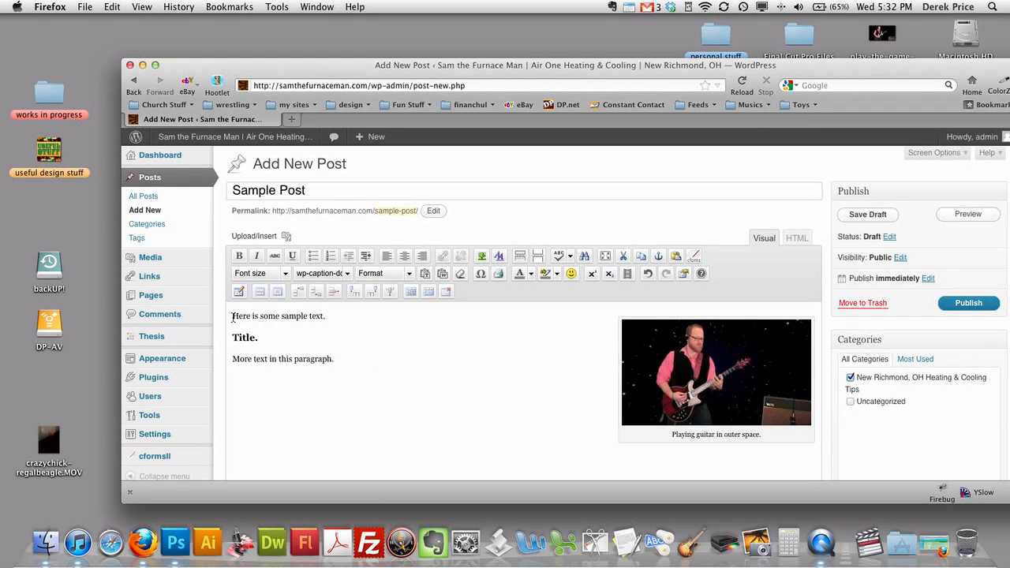
- Add the opening line 'Here's a video about it.' above the post text, then open a new browser tab
click(300, 314)
key(Return)
key(Return)
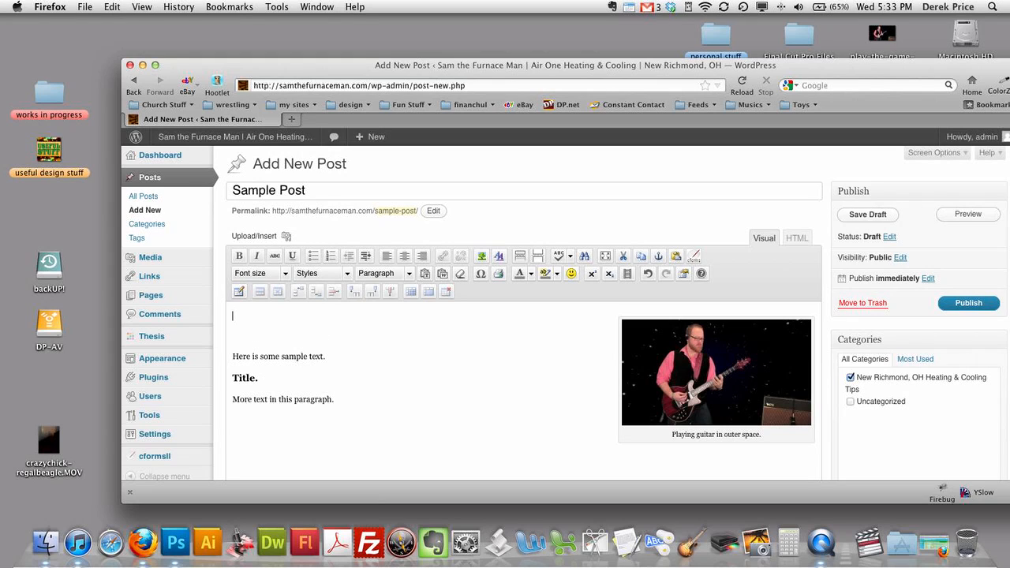
text(Here's a video about it.)
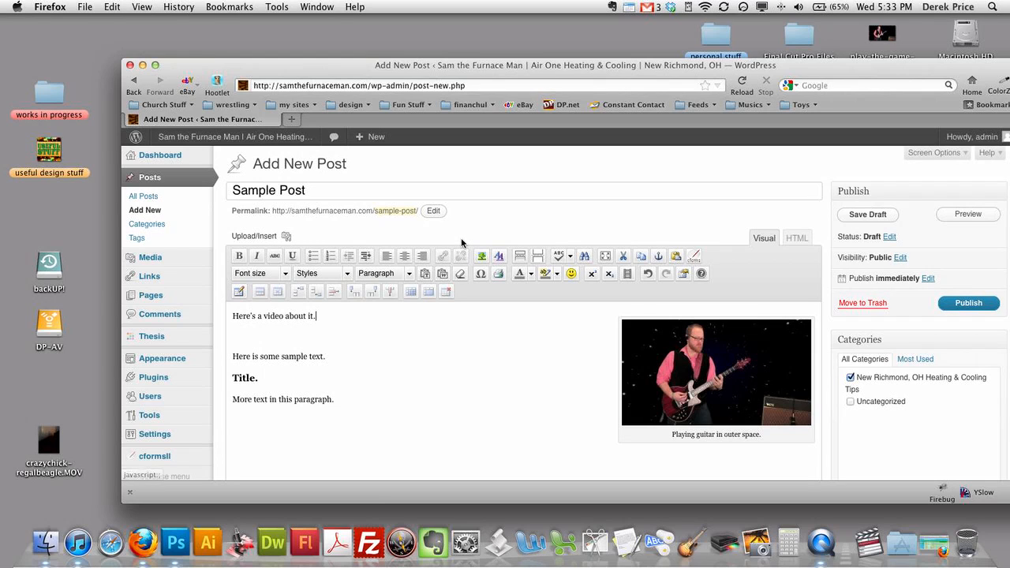
key(super+t)
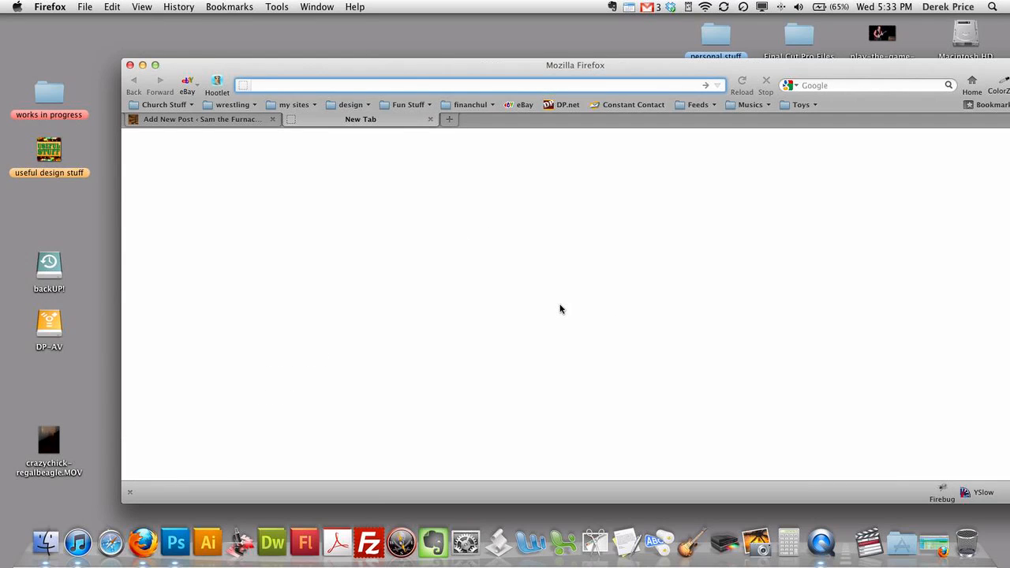
- Enter youtube.com and go to the suggested YouTube channel page
text(yout)
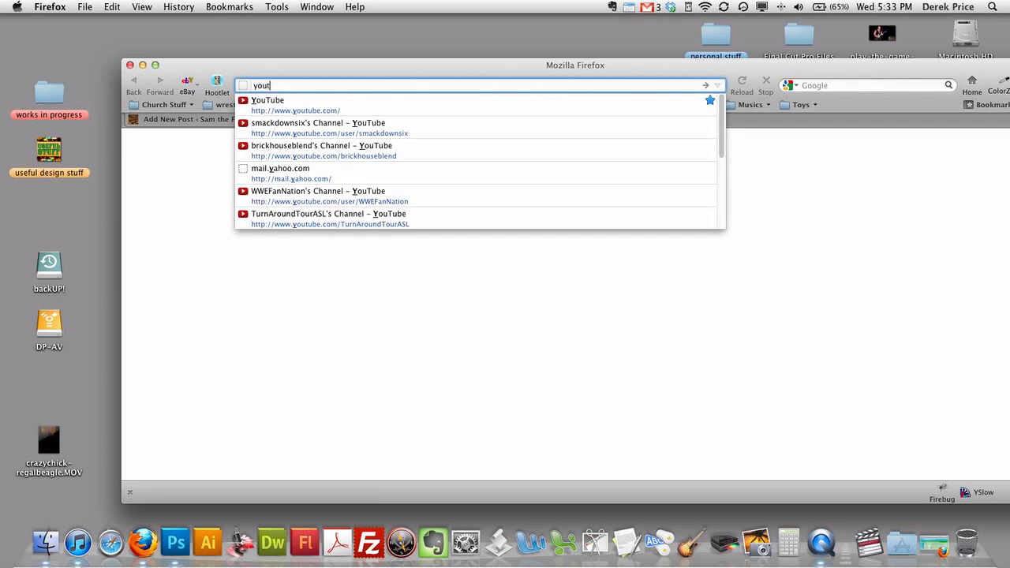
text(ube.com)
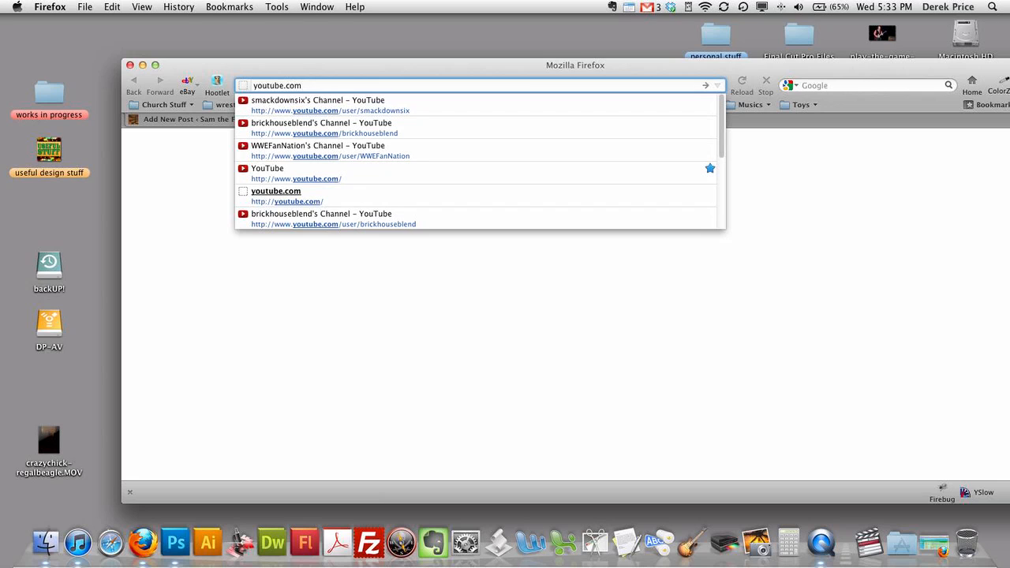
click(536, 107)
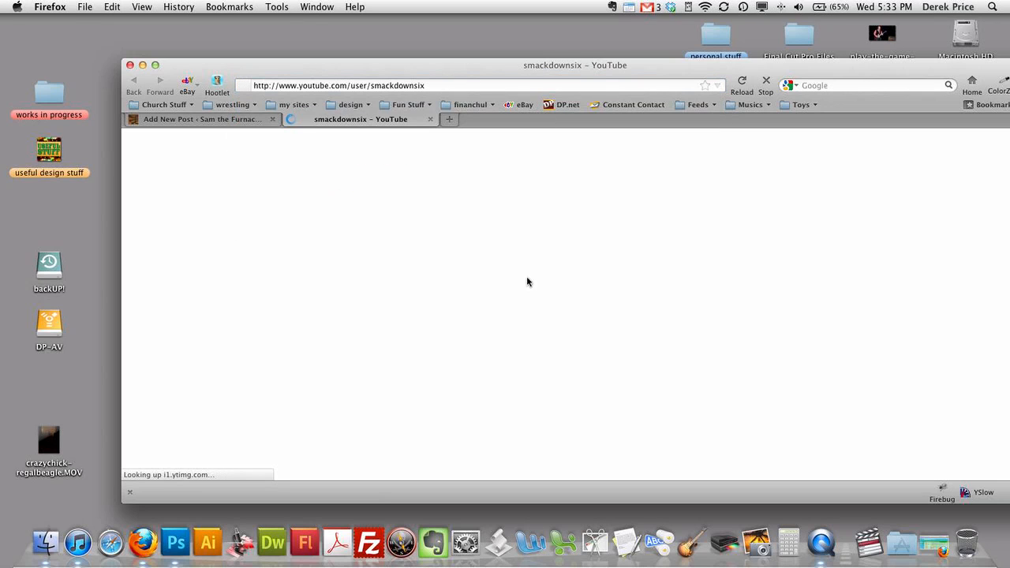
click(647, 7)
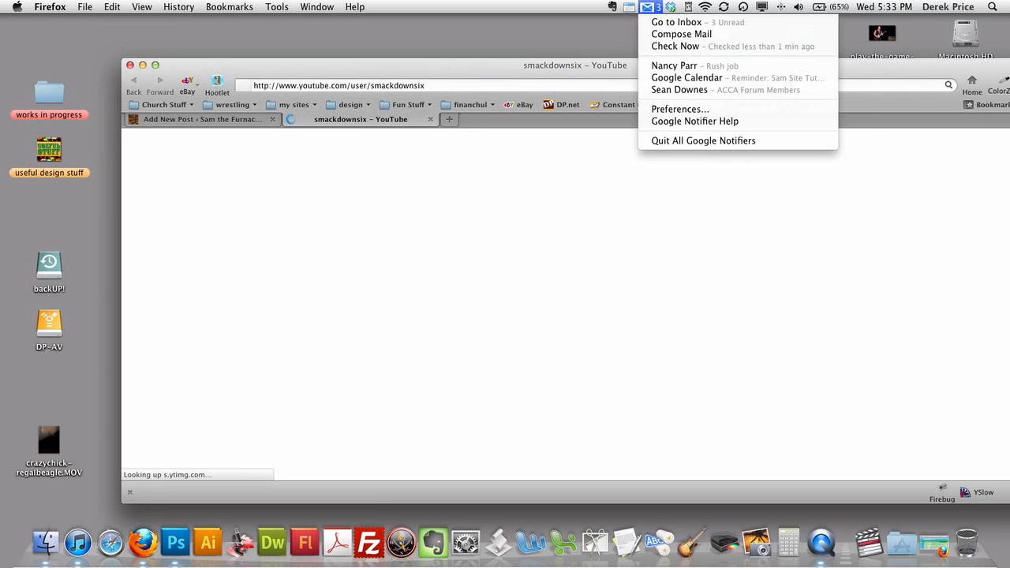
click(646, 6)
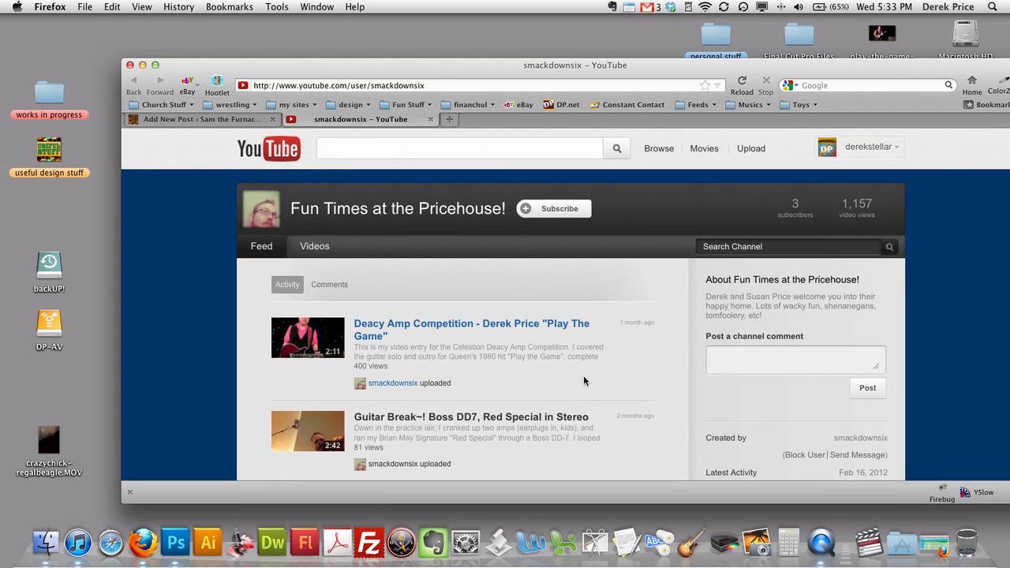
- Open the Deacy Amp Competition 'Play The Game' video, pause it, and browse its watch page
click(564, 328)
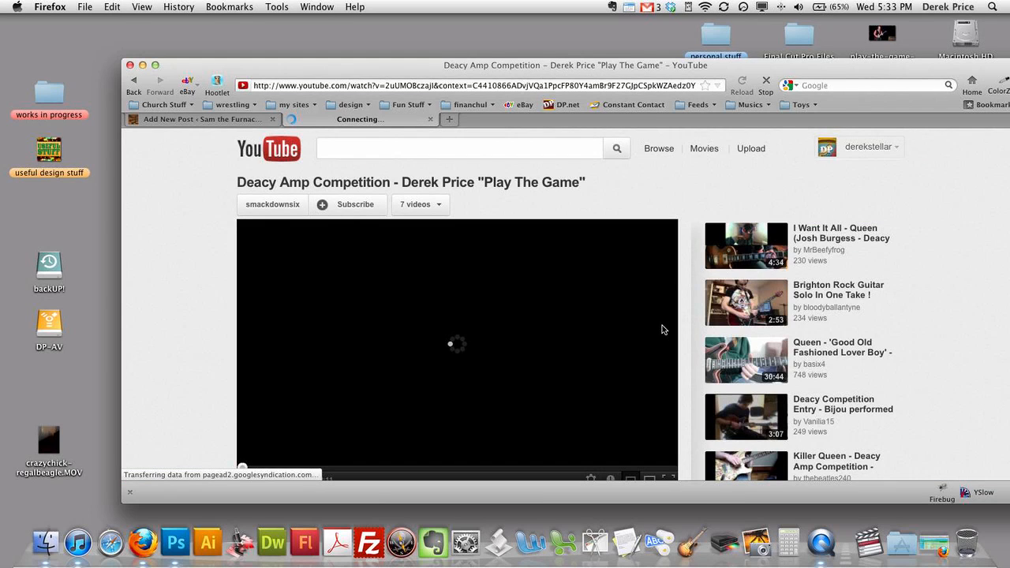
scroll(614, 329, down, 1)
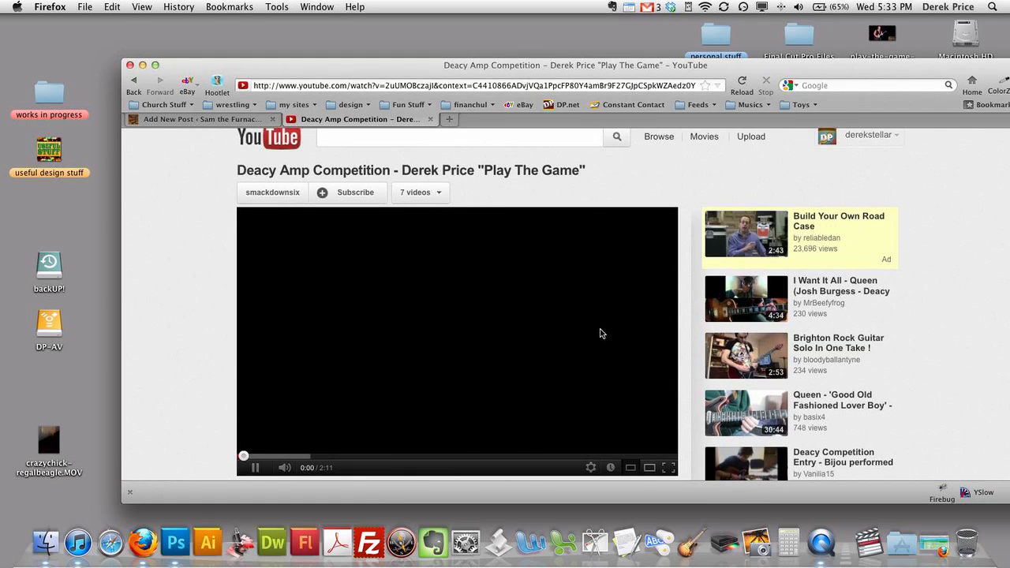
click(421, 354)
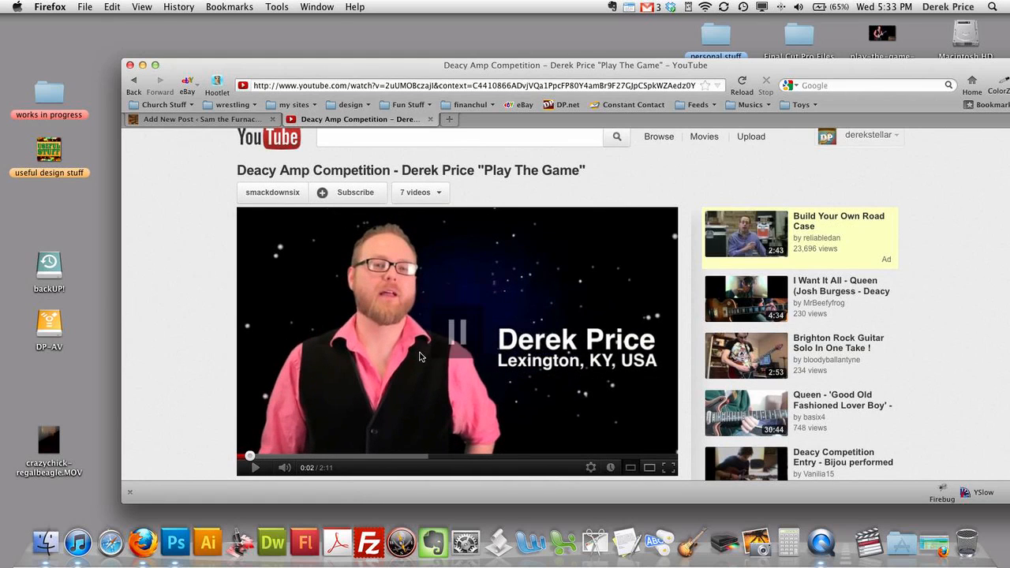
scroll(421, 354, down, 3)
scroll(541, 344, up, 2)
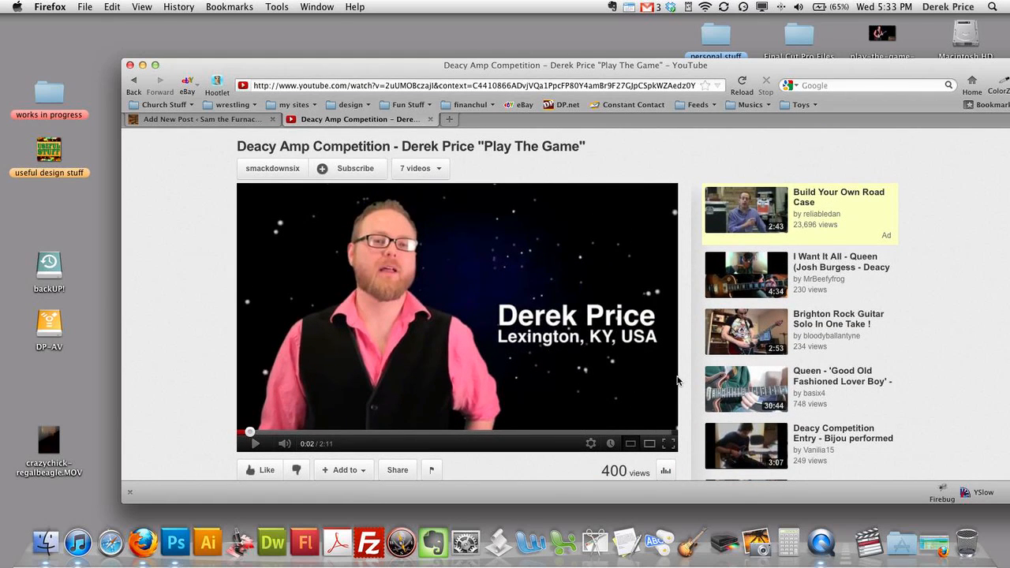
scroll(676, 381, down, 2)
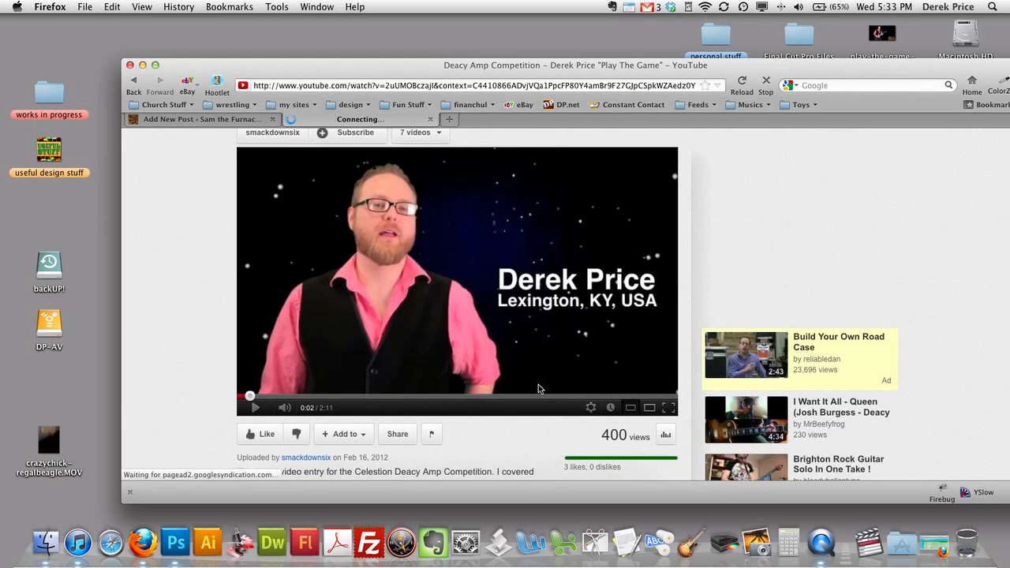
scroll(522, 392, down, 5)
scroll(522, 391, down, 1)
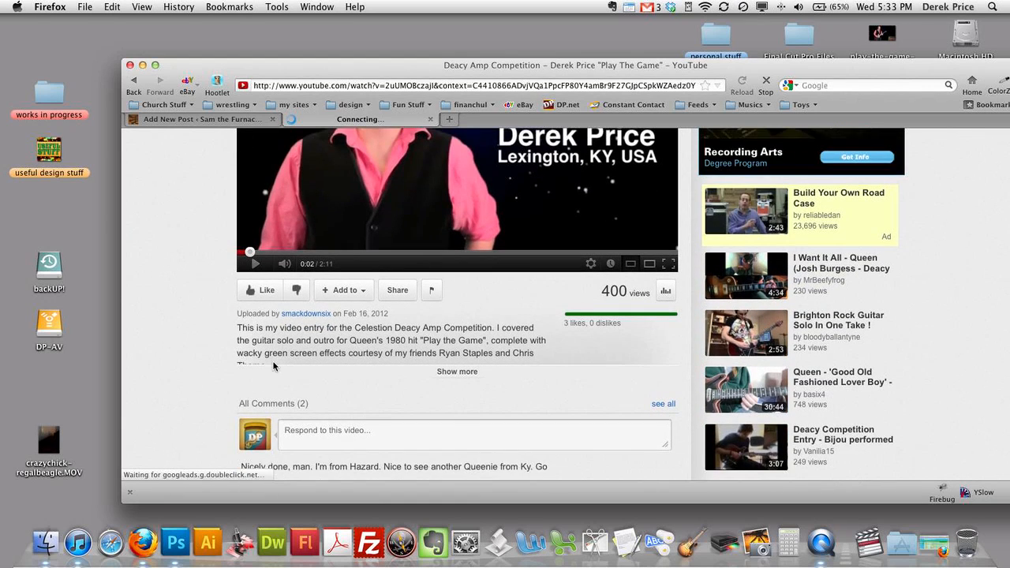
scroll(520, 394, down, 2)
scroll(424, 353, down, 2)
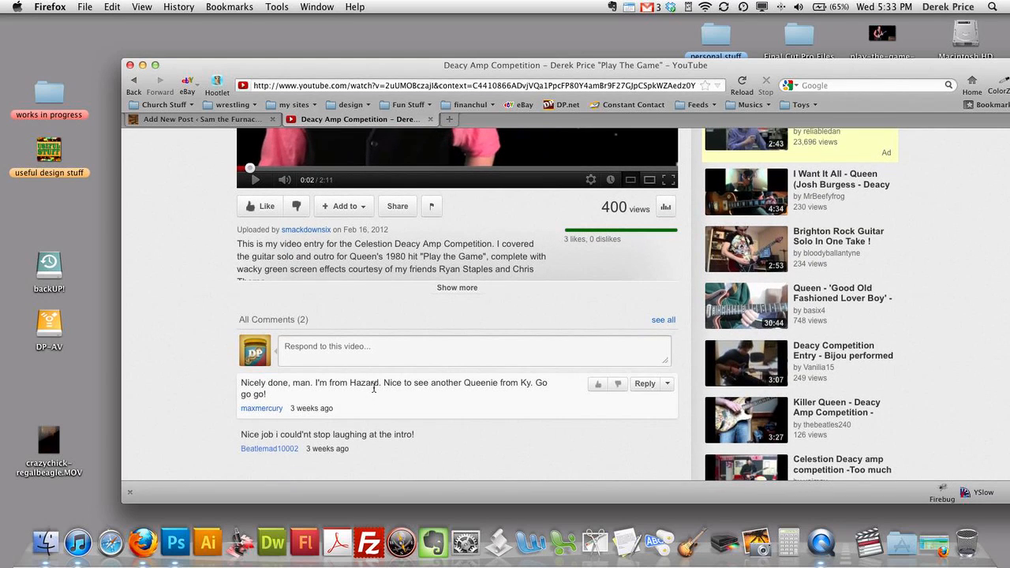
scroll(442, 327, down, 1)
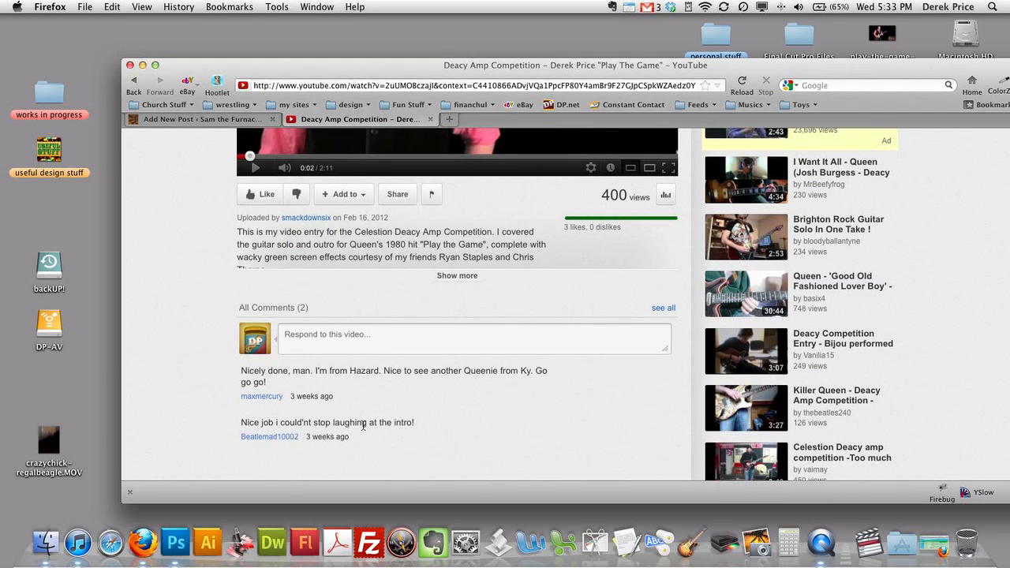
scroll(377, 423, down, 5)
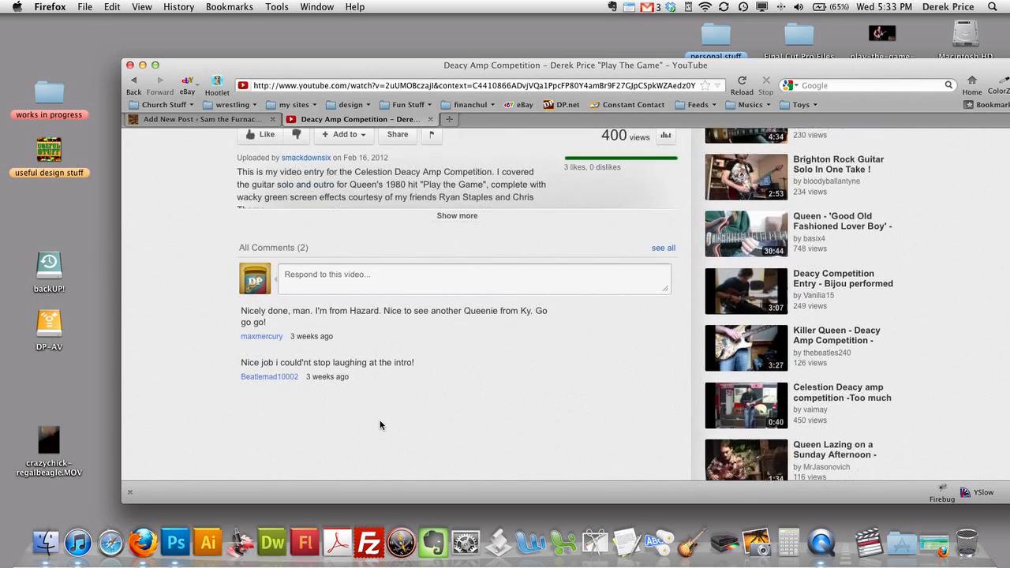
scroll(381, 425, up, 10)
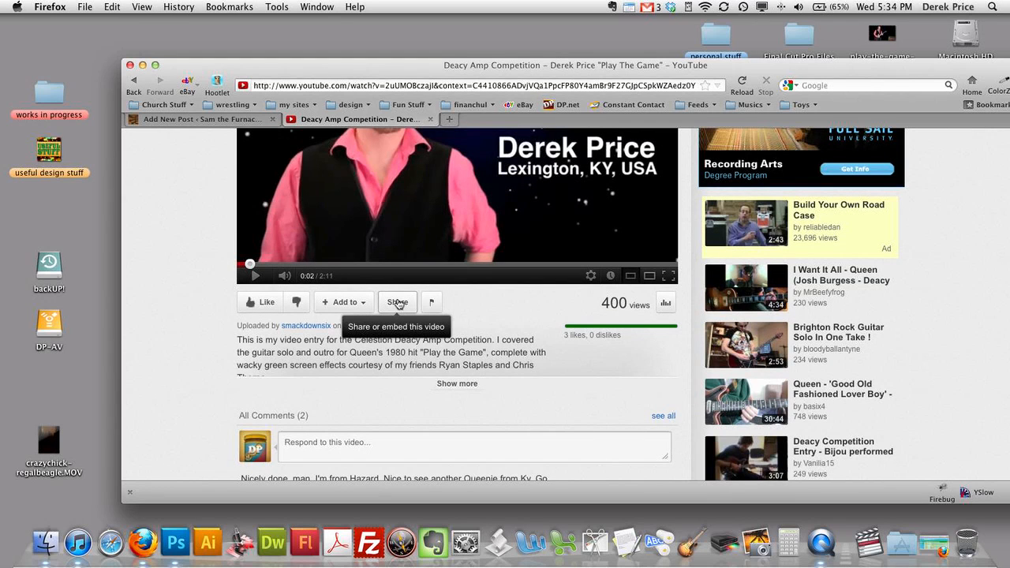
scroll(457, 323, up, 6)
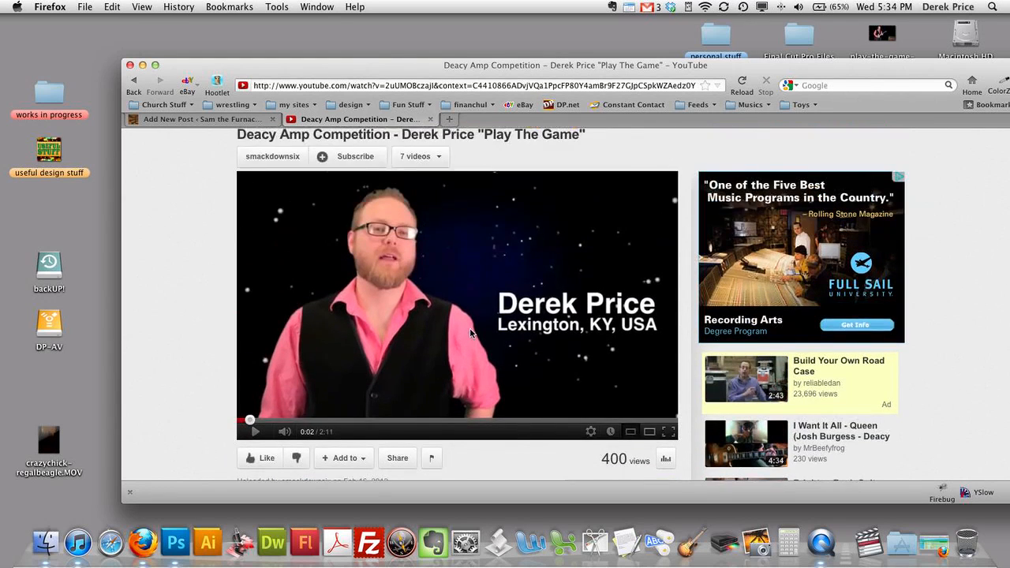
scroll(470, 333, down, 2)
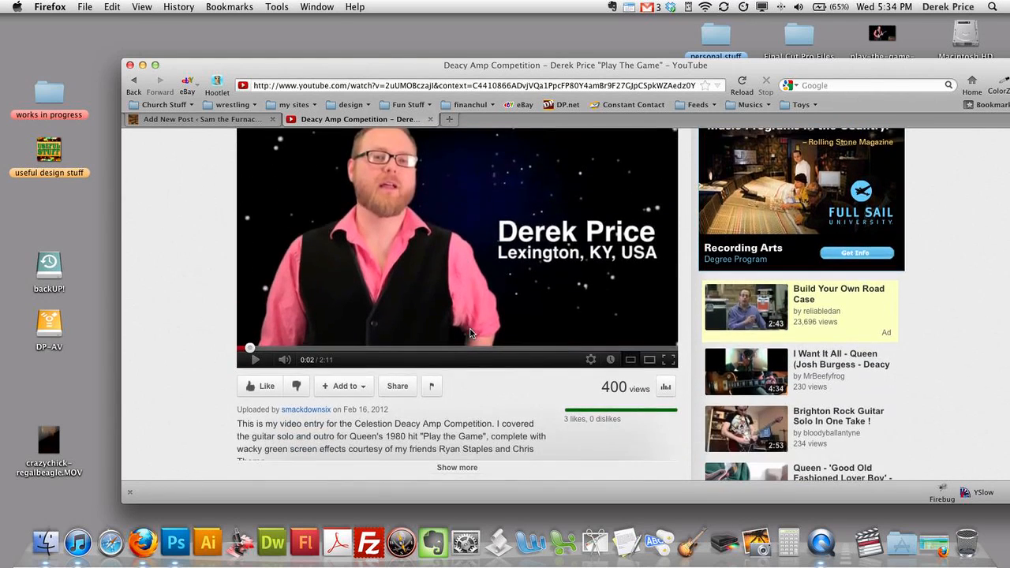
- Bring up the Deacy Amp video's 560×315 iframe embed code from YouTube's Share options and copy it
click(407, 386)
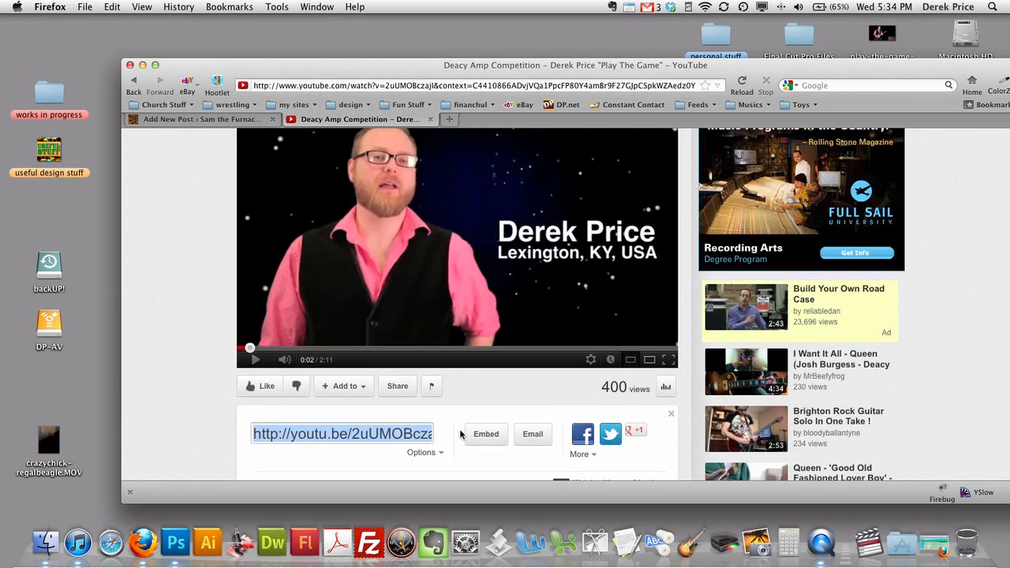
scroll(463, 448, down, 1)
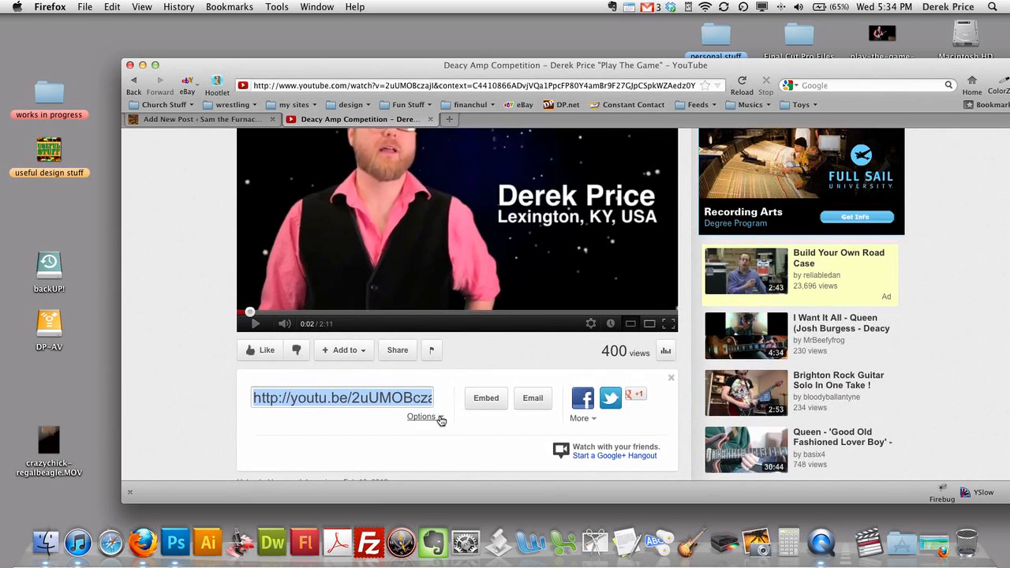
click(471, 406)
key(super+c)
scroll(461, 410, down, 2)
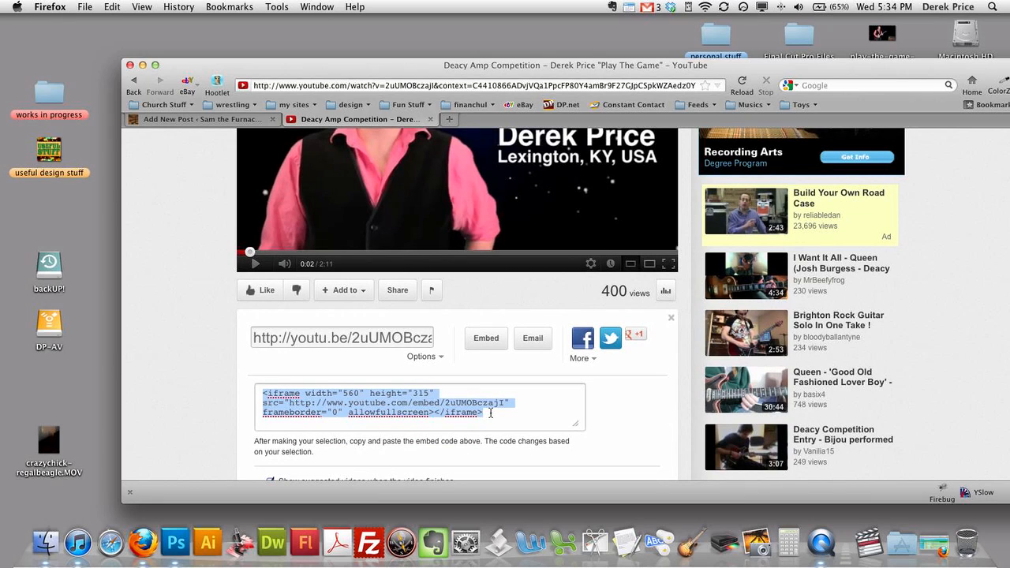
scroll(630, 407, up, 6)
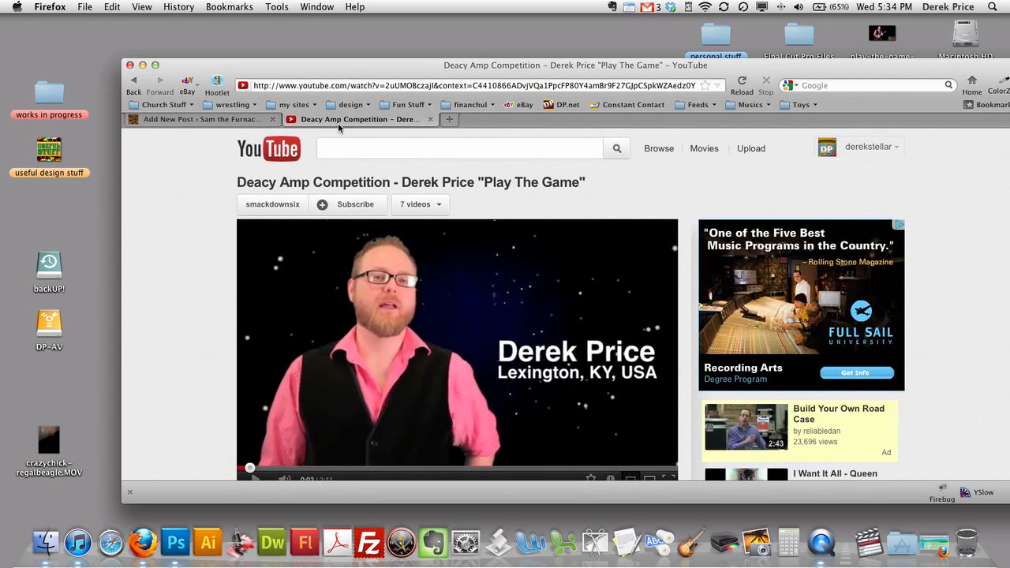
- Back in the post, delete the stray space before the first line
click(430, 119)
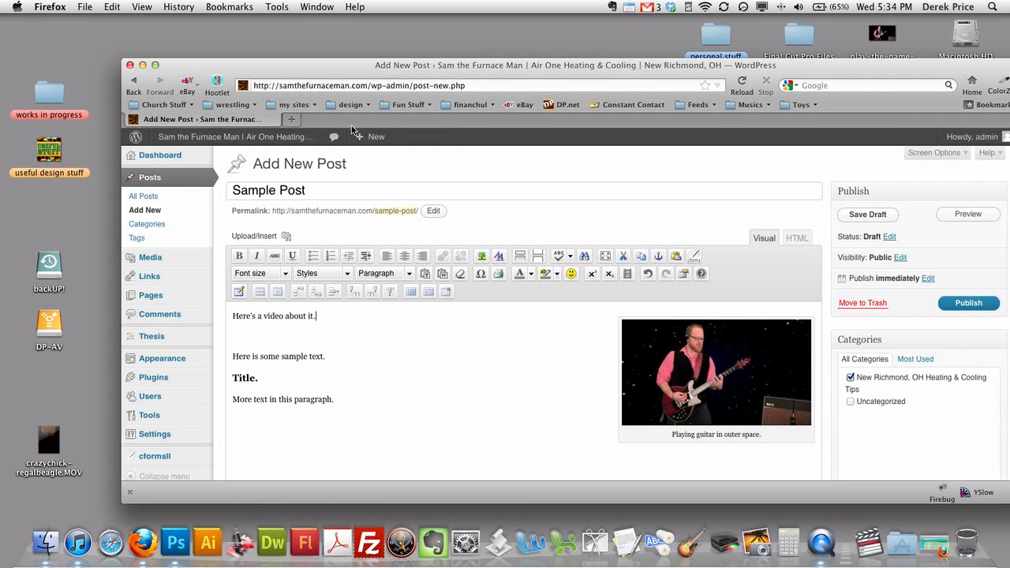
click(235, 316)
drag(540, 66, 541, 44)
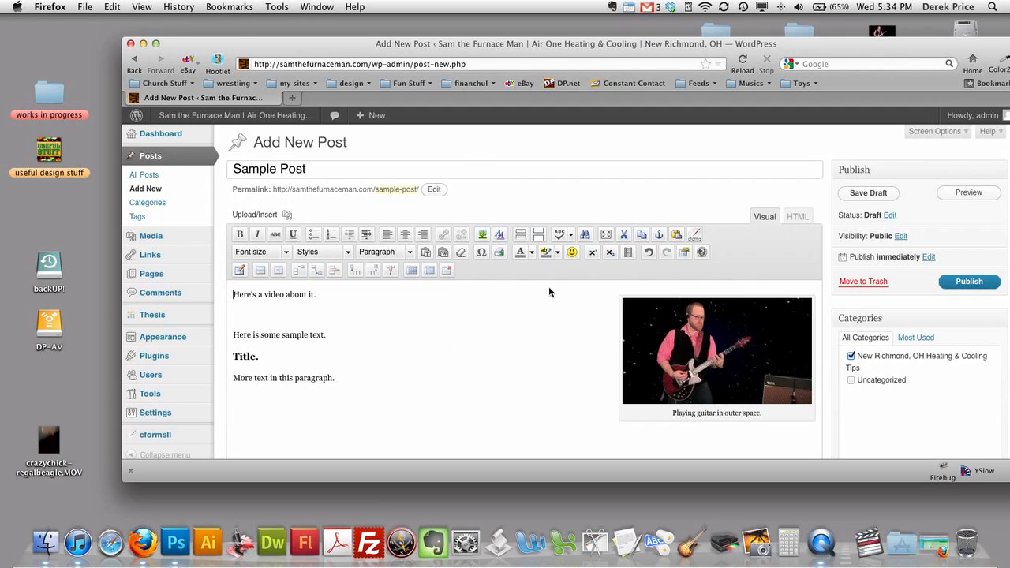
key(BackSpace)
- In the HTML view, paste the YouTube embed code before the Title. heading, then view it formatted
click(796, 217)
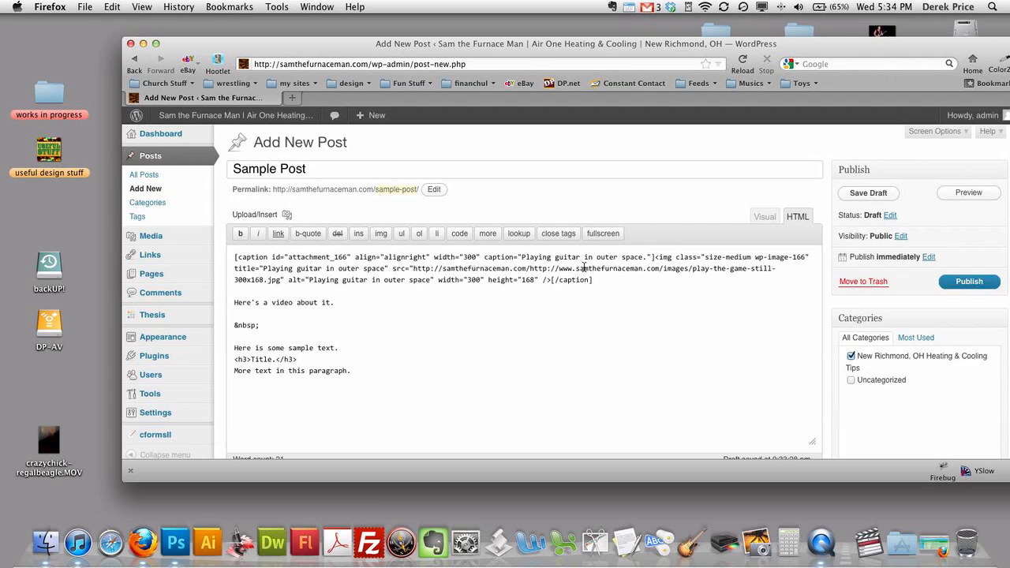
drag(593, 281, 230, 258)
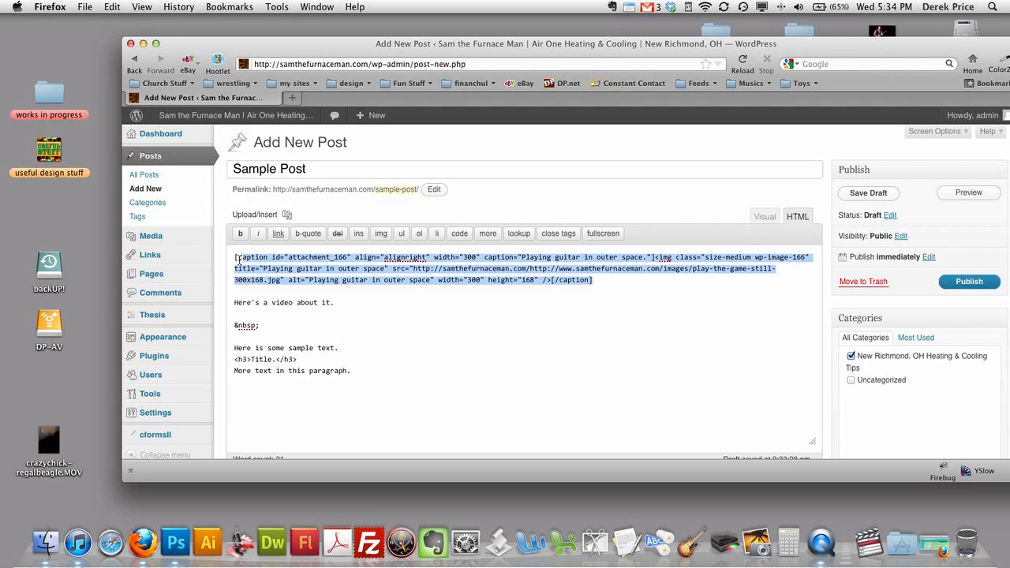
click(454, 381)
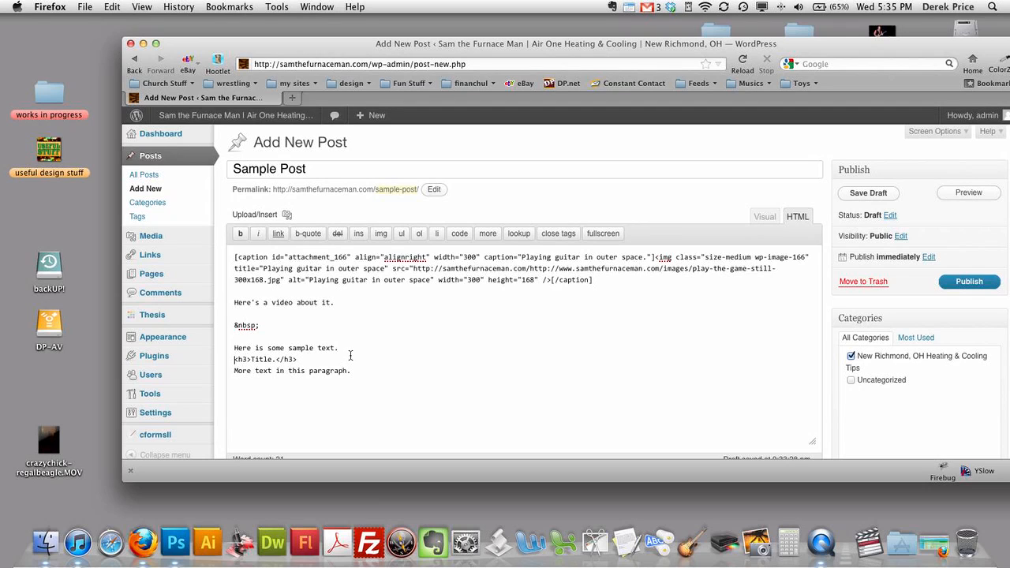
key(super+v)
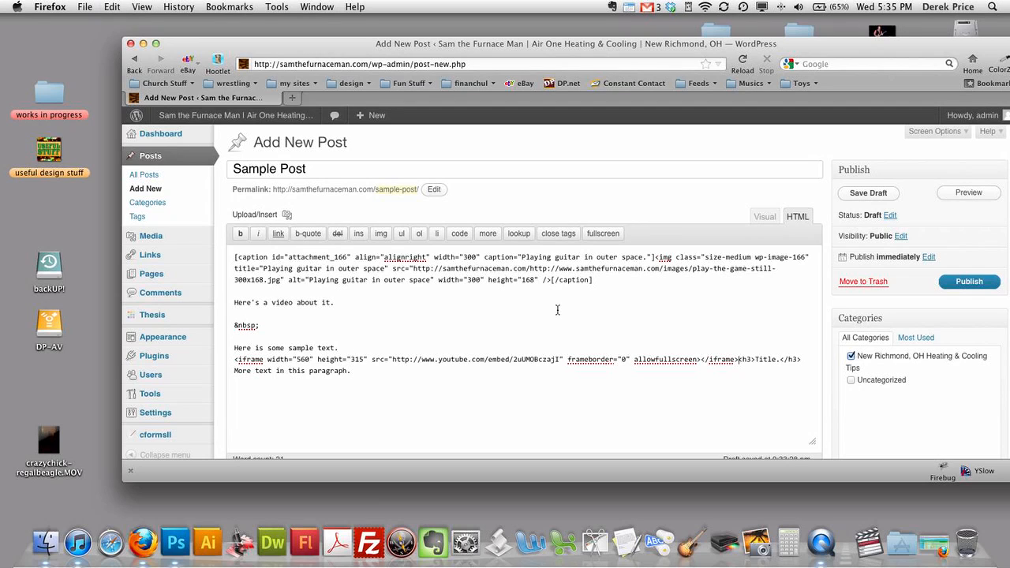
key(Return)
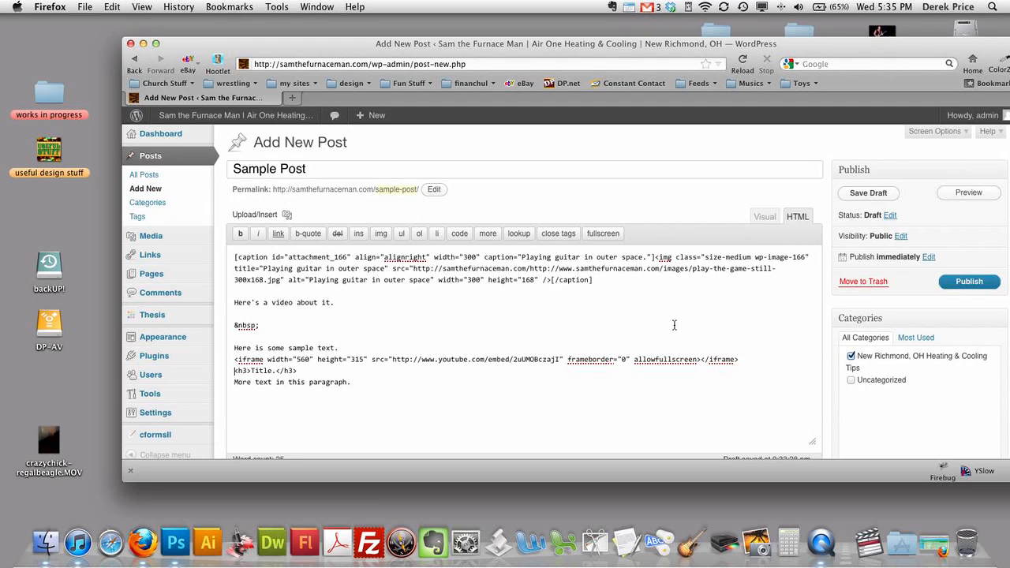
click(765, 218)
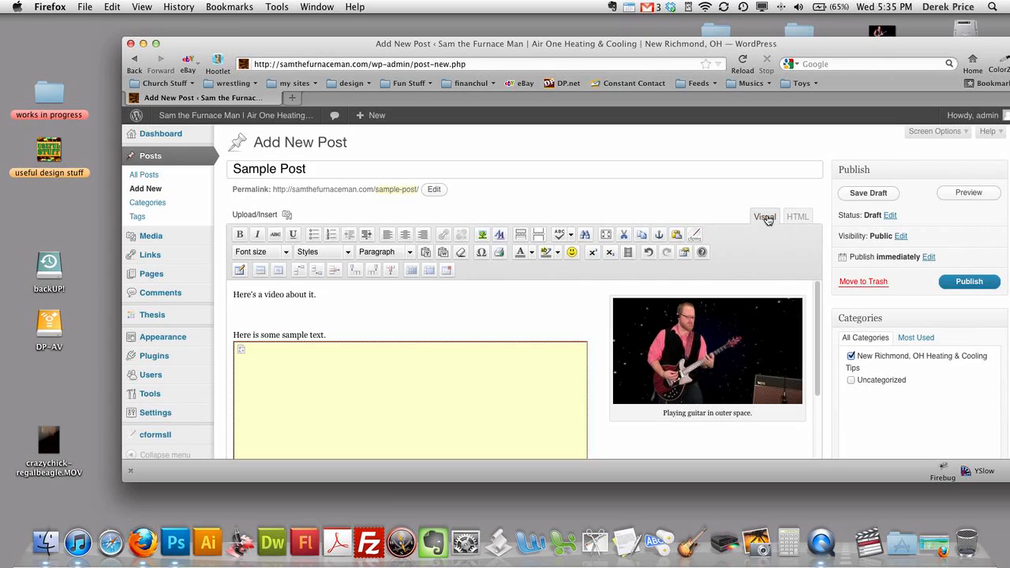
- Shrink the YouTube embed placeholder from 560×315 to roughly 355×201
click(426, 406)
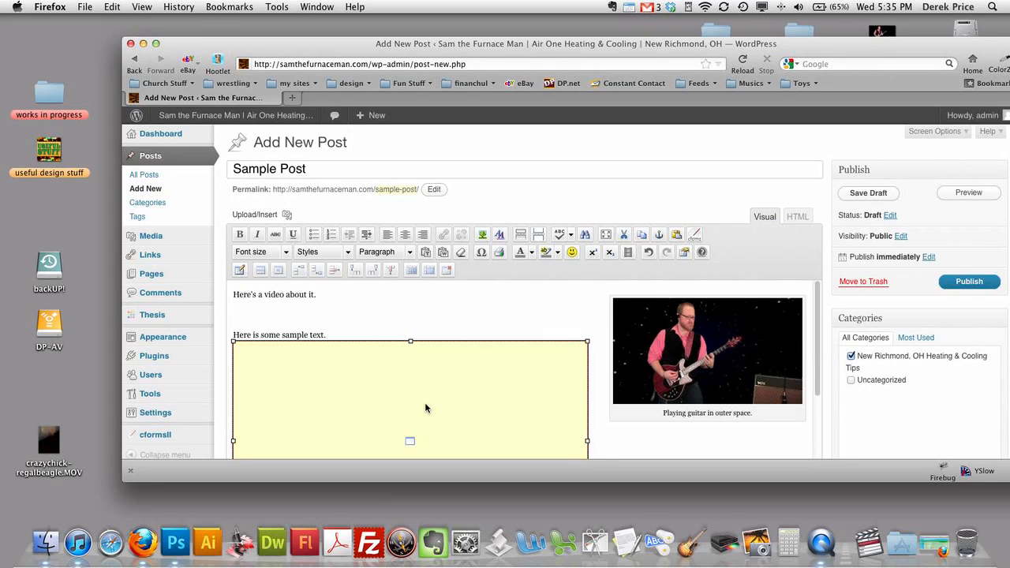
scroll(563, 381, down, 3)
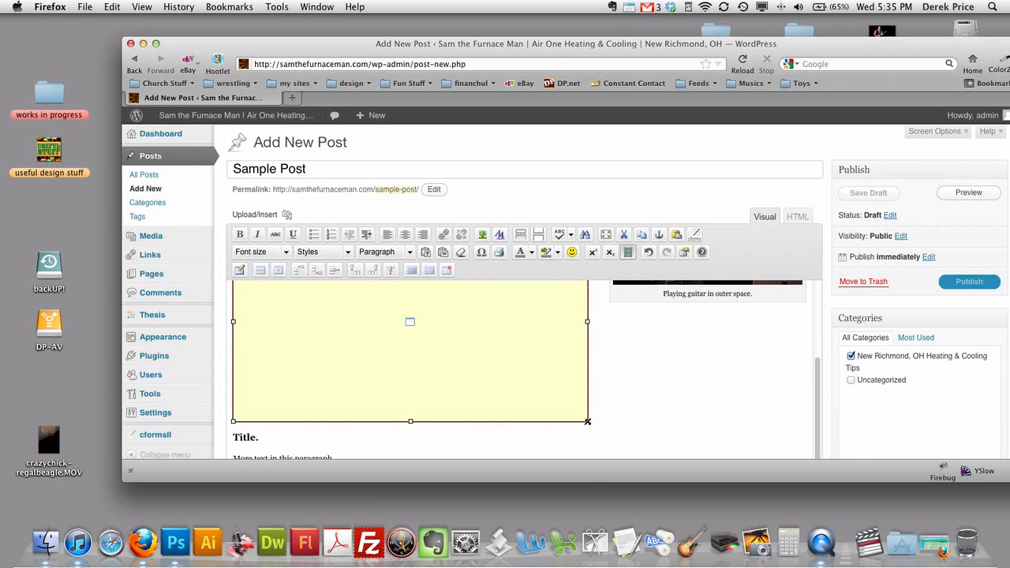
drag(587, 421, 457, 289)
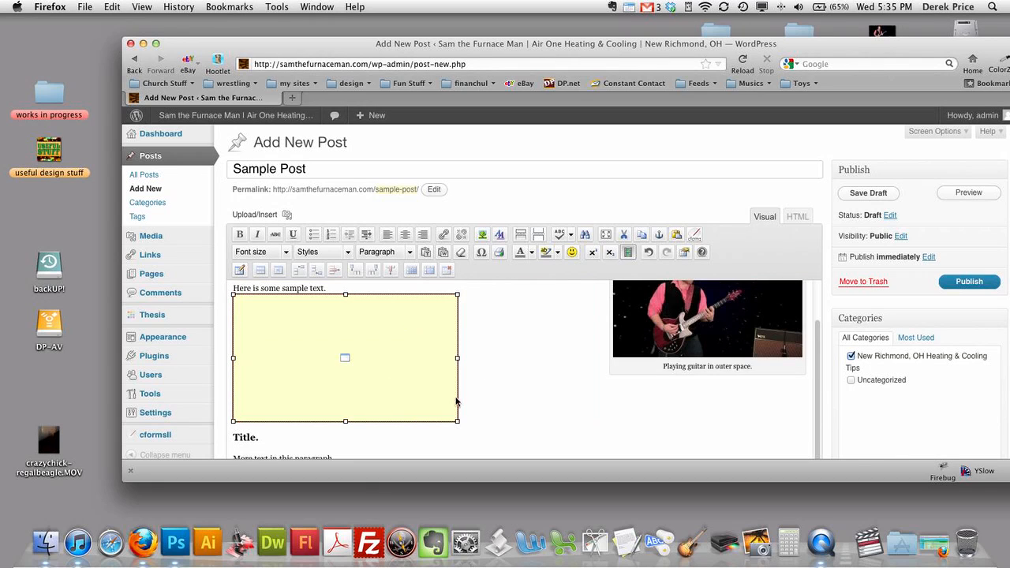
scroll(489, 399, down, 2)
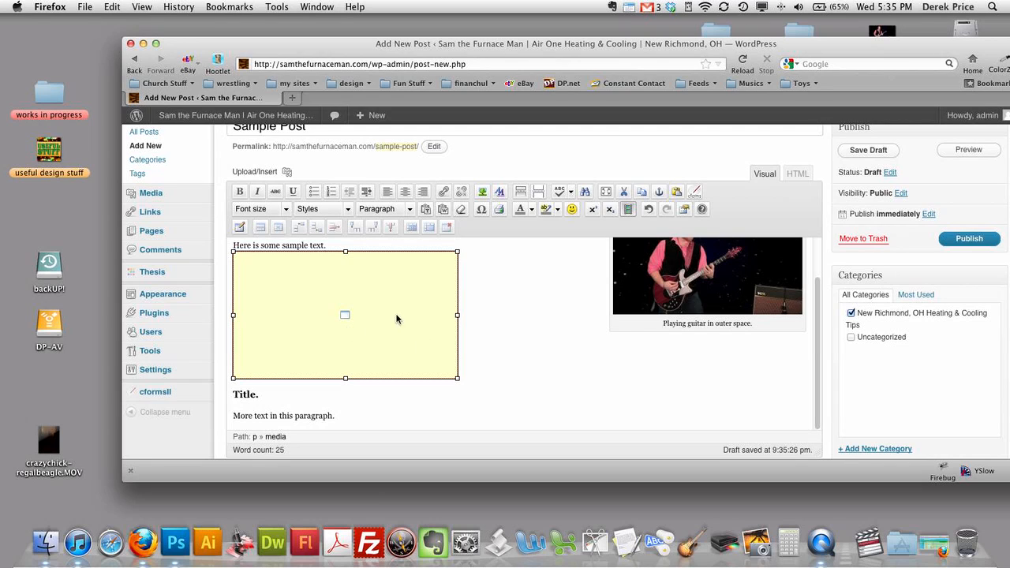
scroll(616, 305, down, 3)
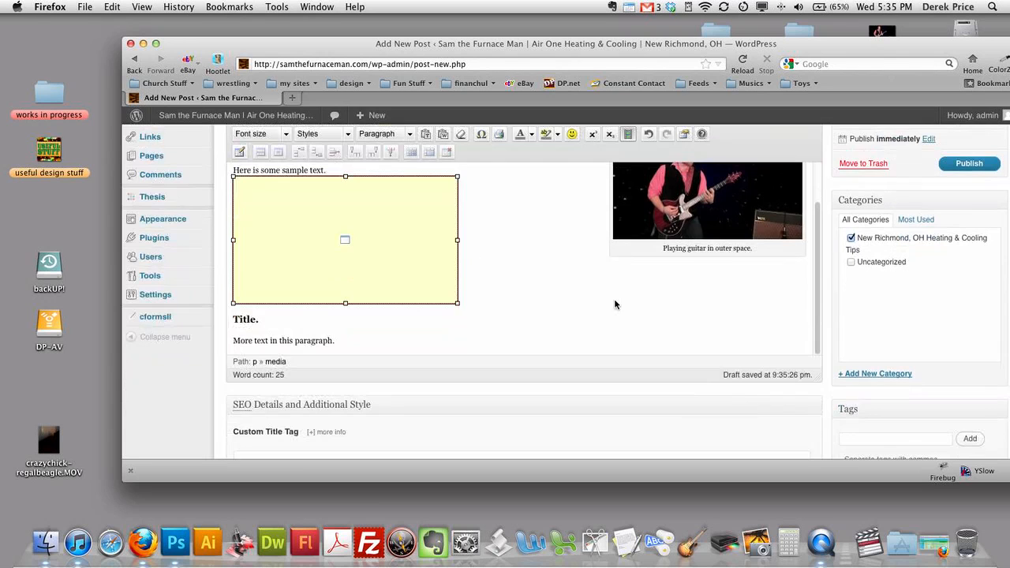
click(412, 354)
scroll(800, 351, down, 1)
scroll(800, 351, down, 1)
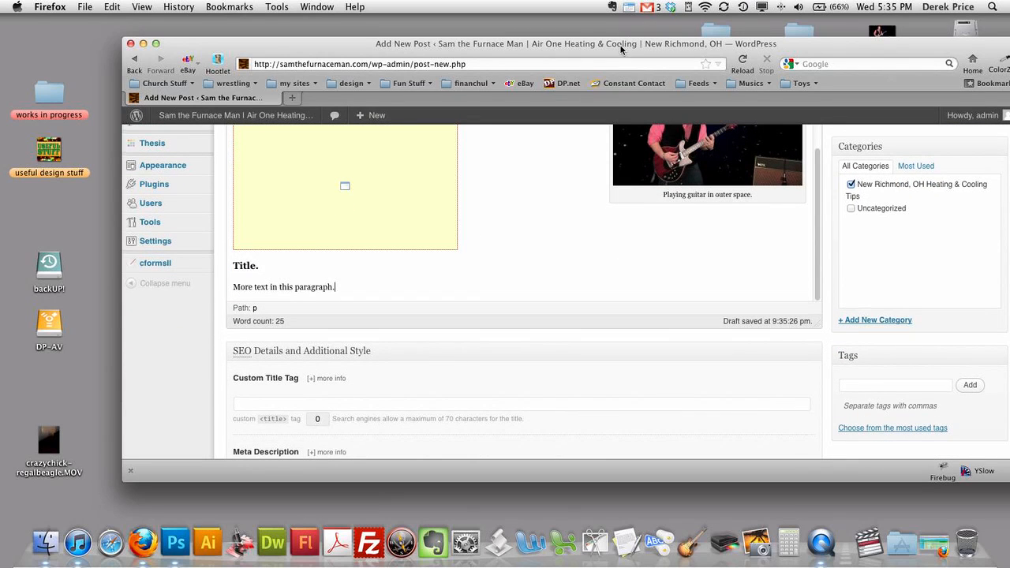
- Add the tags queen, play the game, kentucky, lexington, outer space, guitar and a person's name
drag(630, 44, 624, 21)
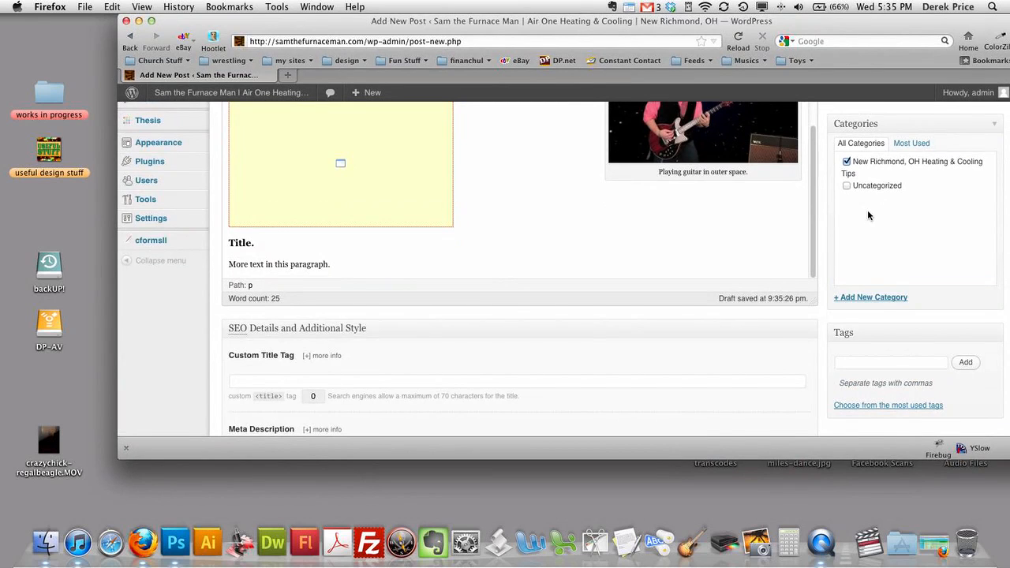
scroll(867, 214, down, 2)
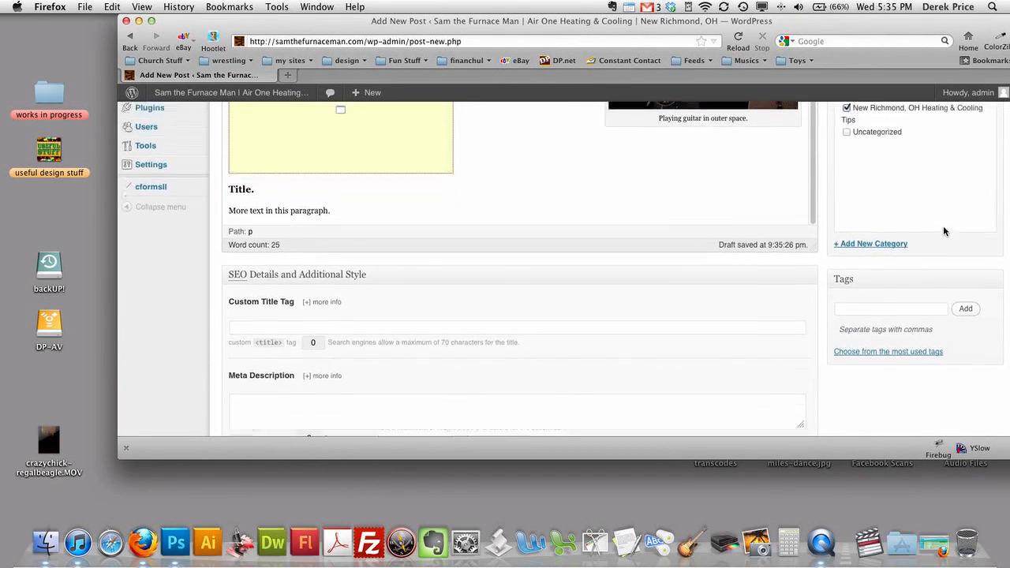
scroll(942, 226, down, 1)
click(896, 277)
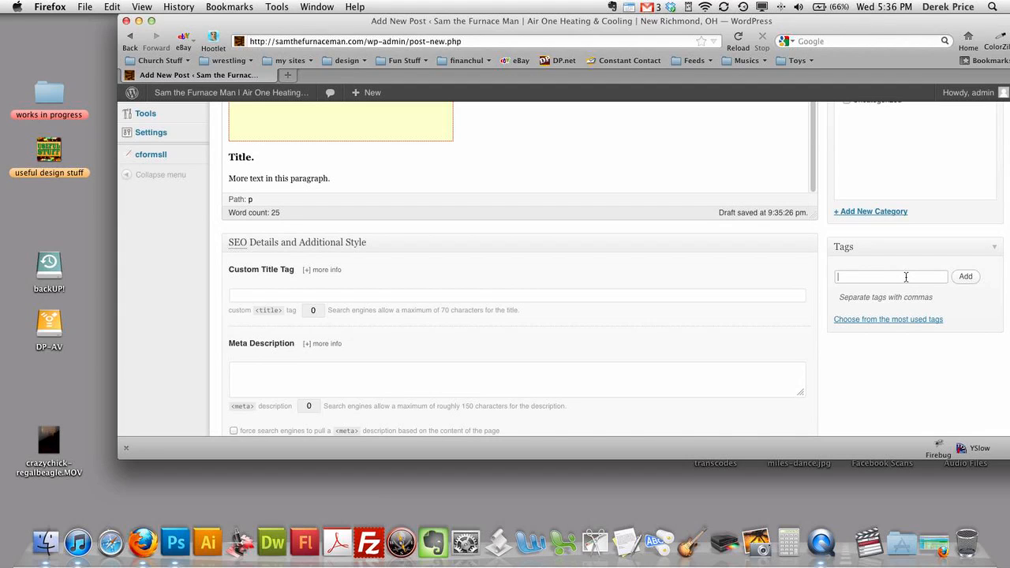
text(quee)
text(n,play the g)
text(ame)
text(,kentuc)
text(ky,)
text(lexingto)
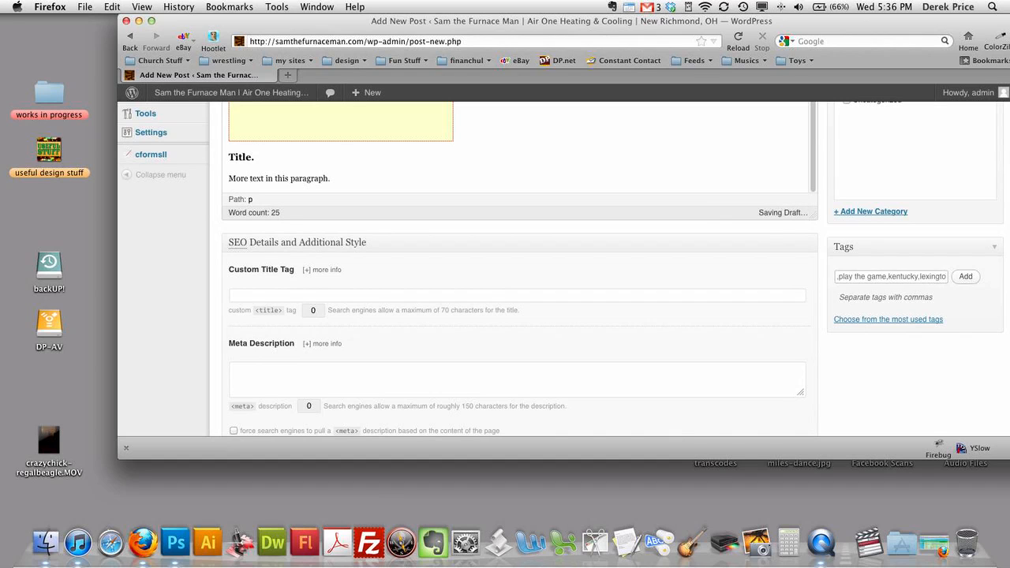
text(n,outer spa)
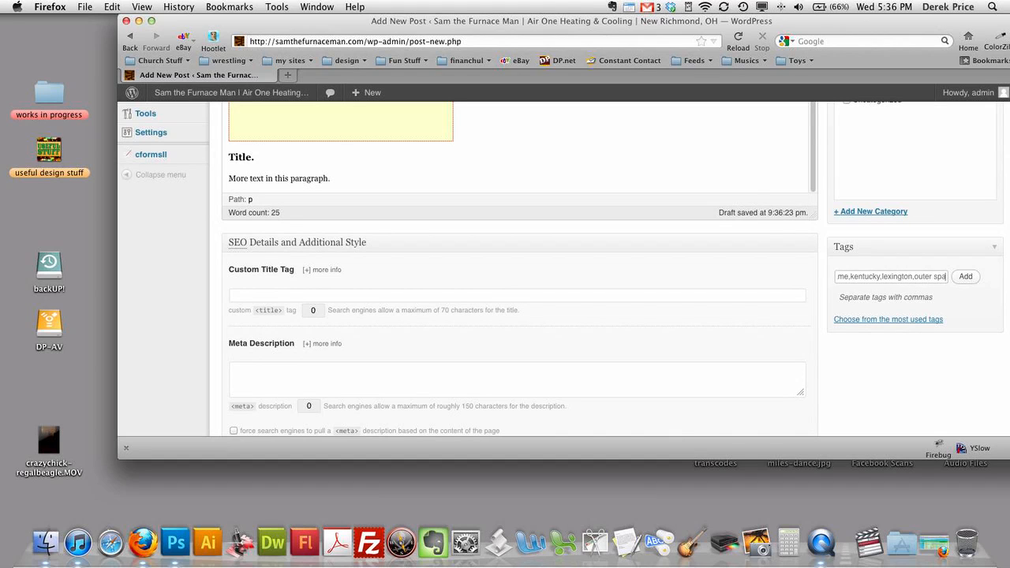
key(Return)
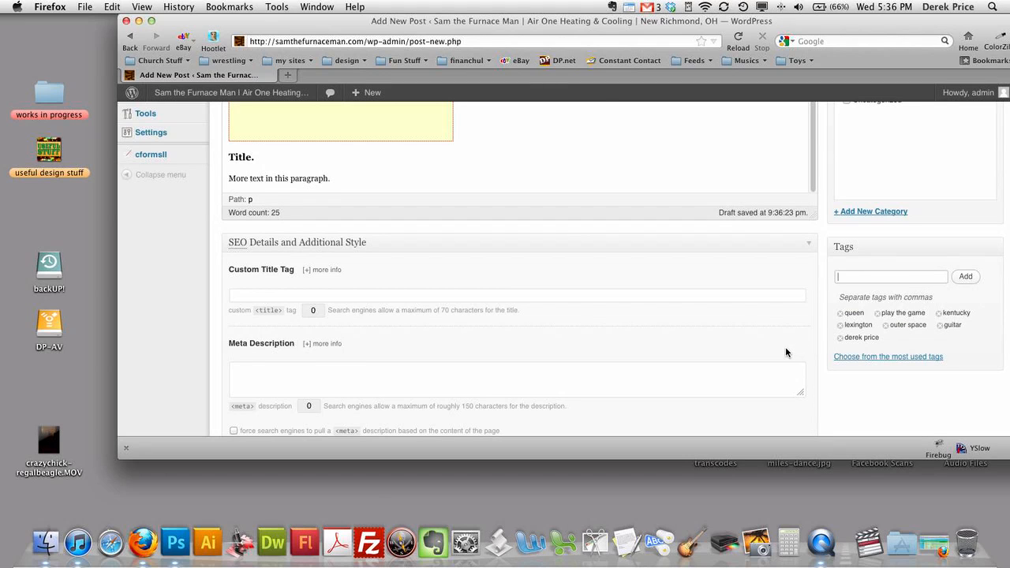
- Scroll through the draft to review the embedded video, guitar image and tags
scroll(785, 346, up, 4)
scroll(782, 346, up, 3)
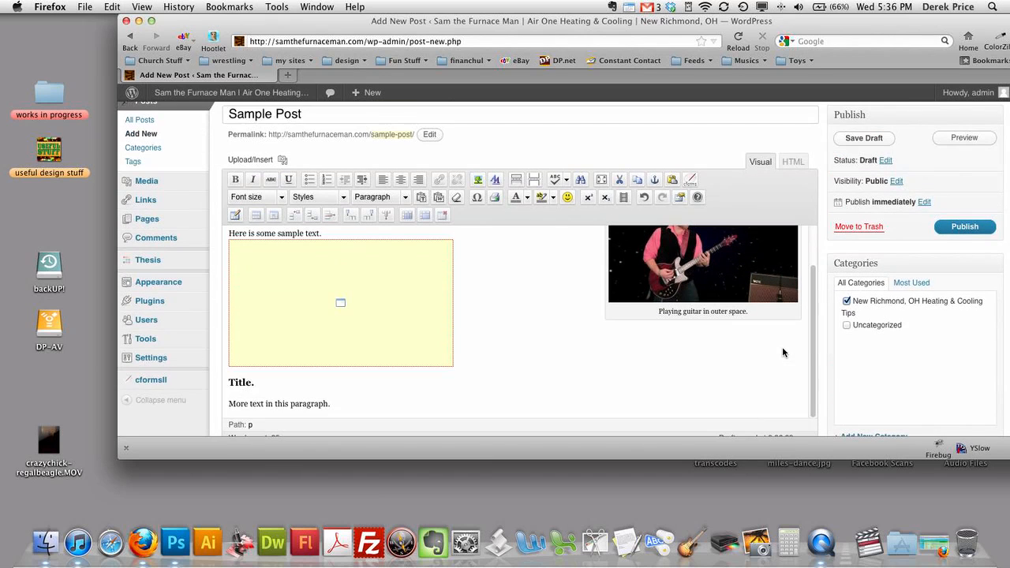
scroll(702, 360, up, 2)
scroll(588, 362, up, 1)
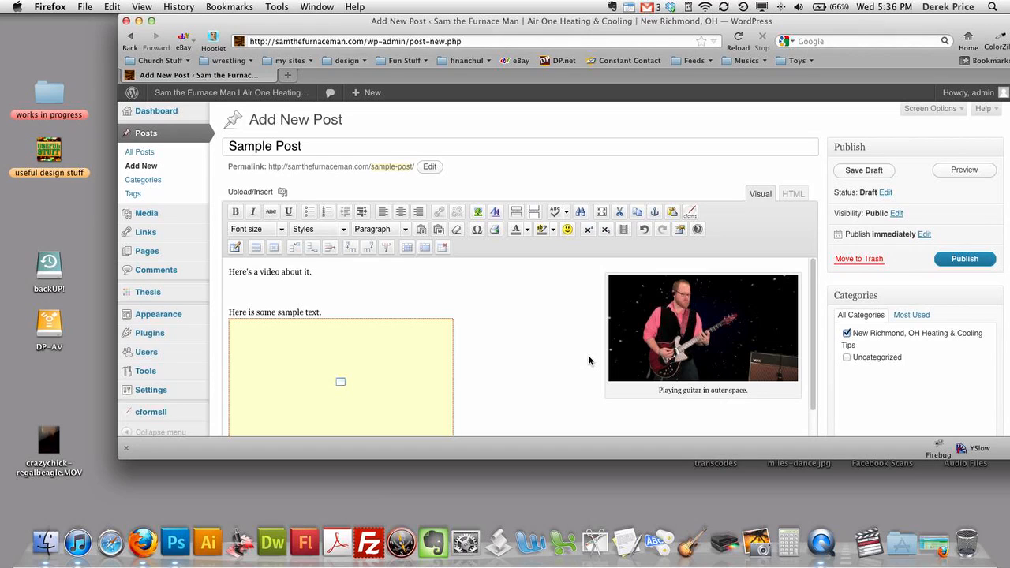
scroll(588, 361, down, 2)
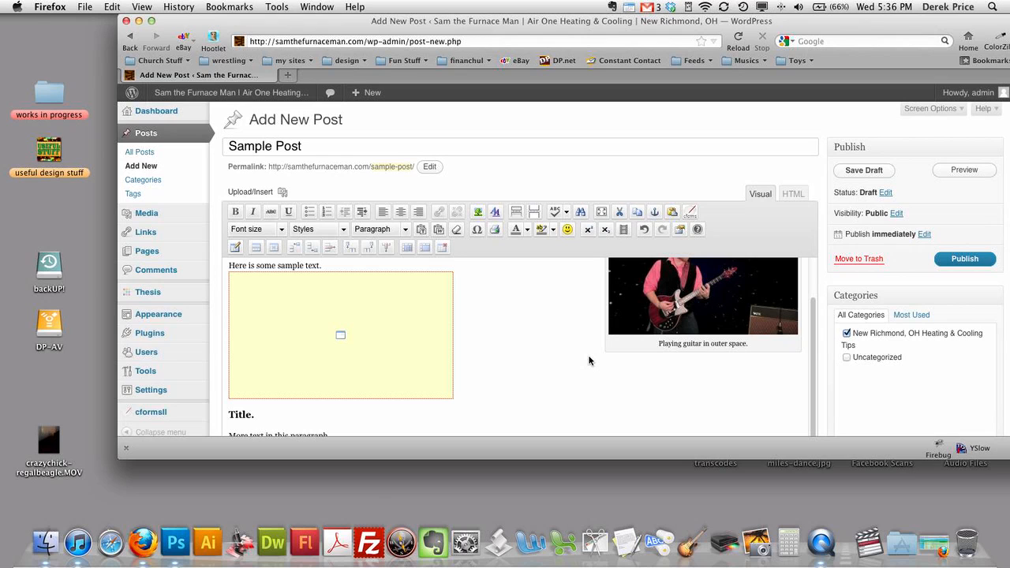
scroll(589, 361, down, 6)
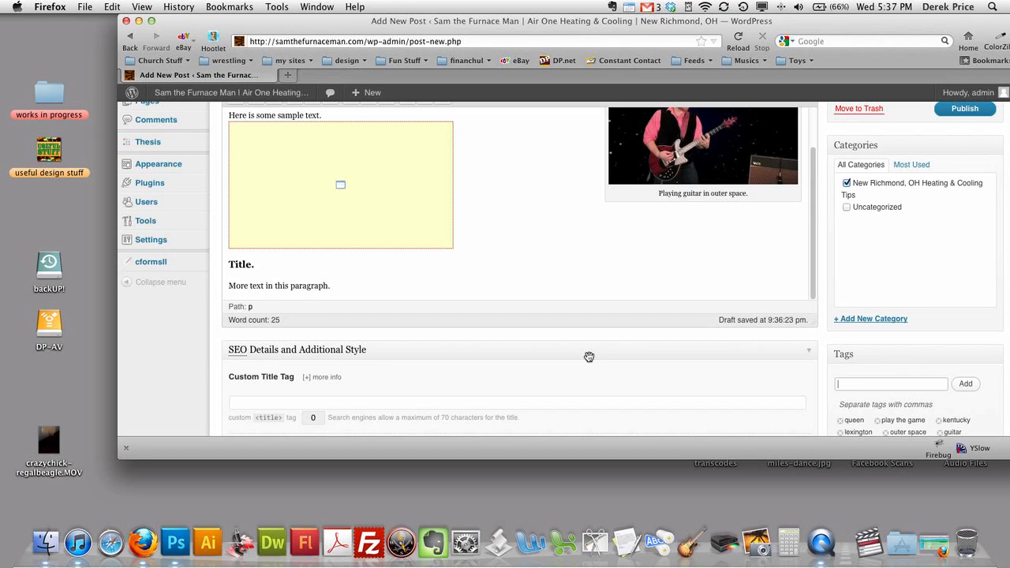
scroll(588, 356, up, 3)
scroll(589, 359, down, 5)
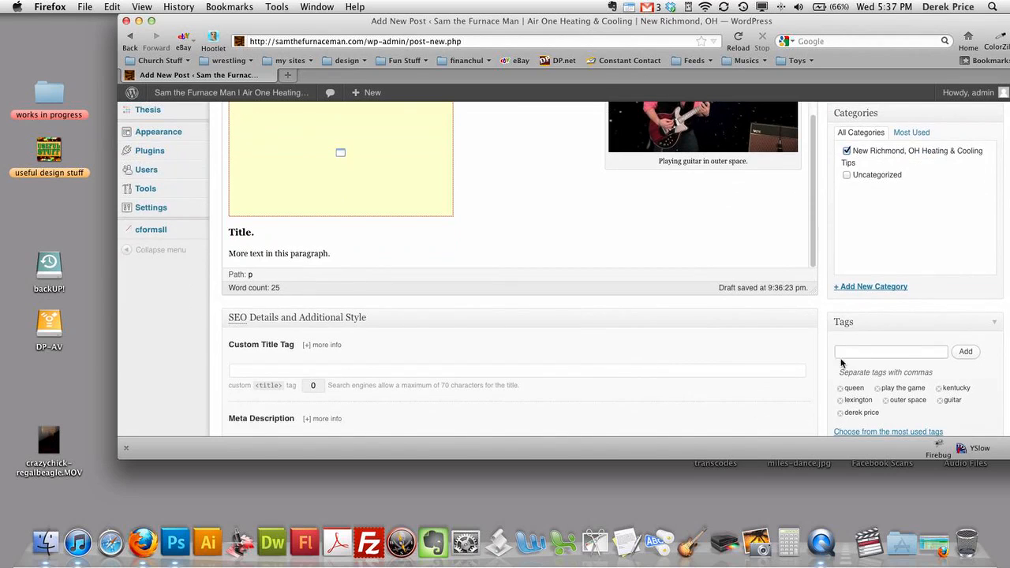
click(902, 351)
- Return to the top of the Add New Post editor with the title and Publish box visible
scroll(844, 204, down, 3)
scroll(844, 204, down, 5)
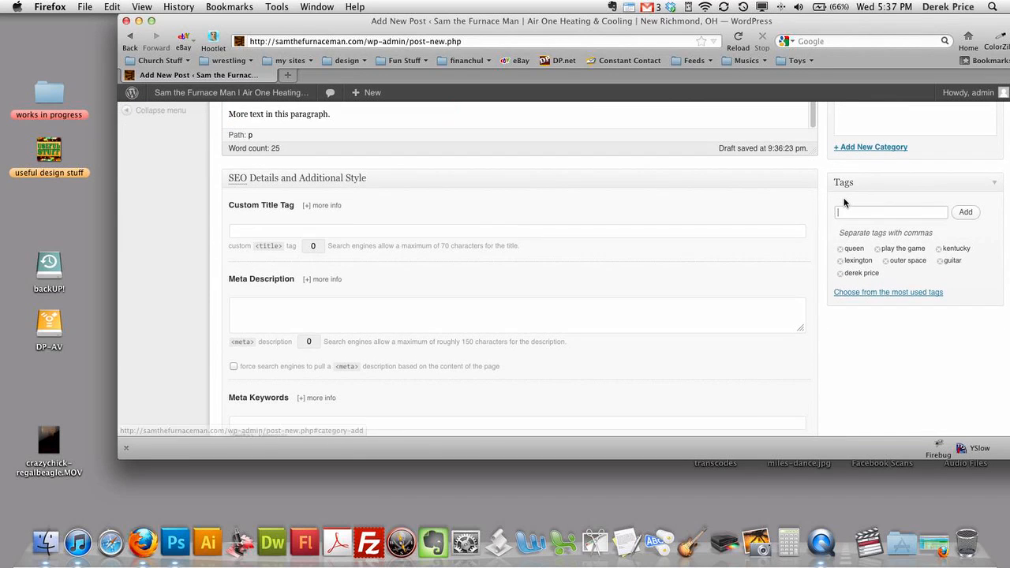
scroll(844, 203, up, 10)
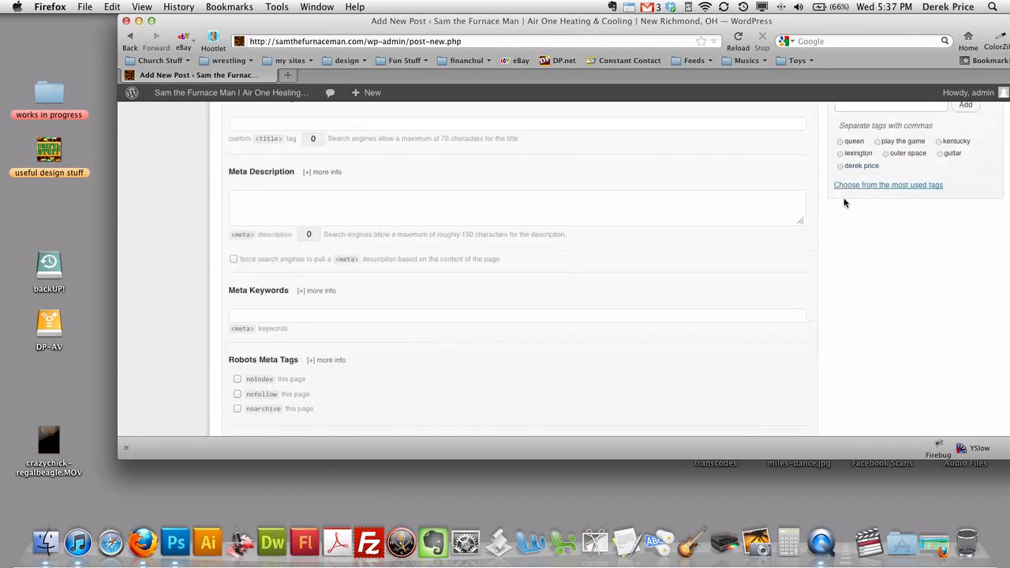
scroll(429, 310, down, 4)
scroll(430, 310, down, 1)
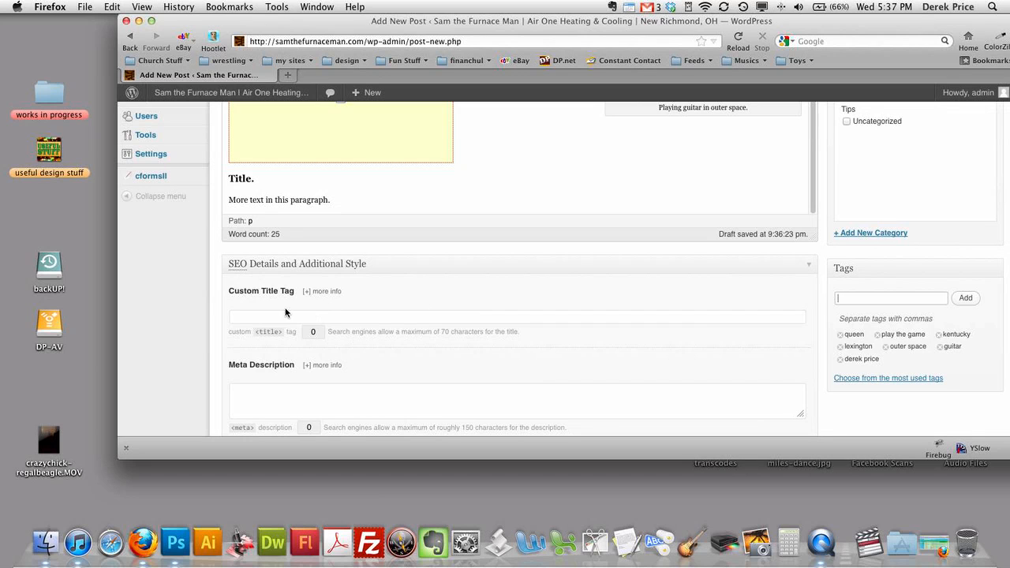
scroll(337, 392, down, 3)
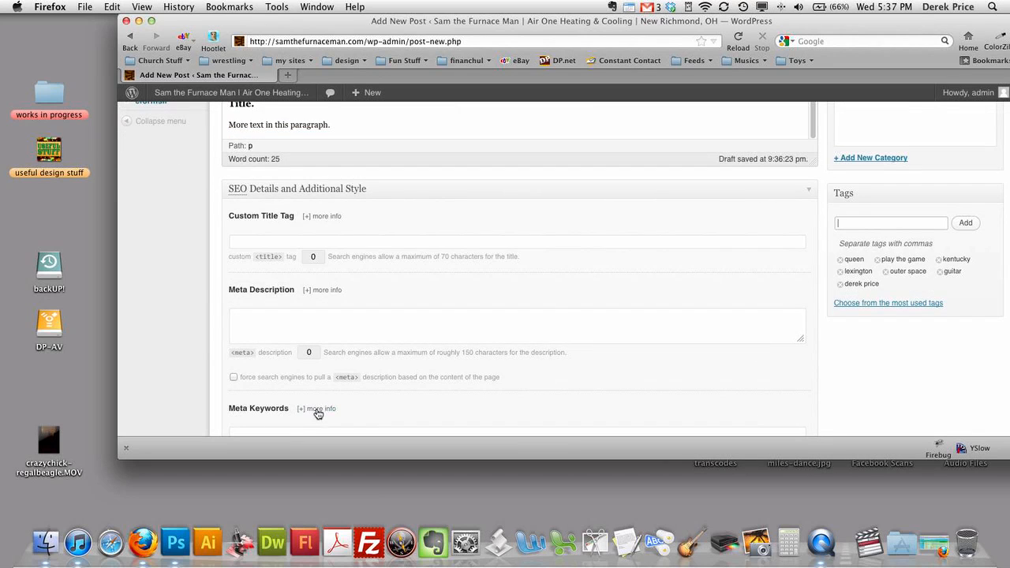
scroll(318, 404, down, 1)
scroll(320, 407, up, 1)
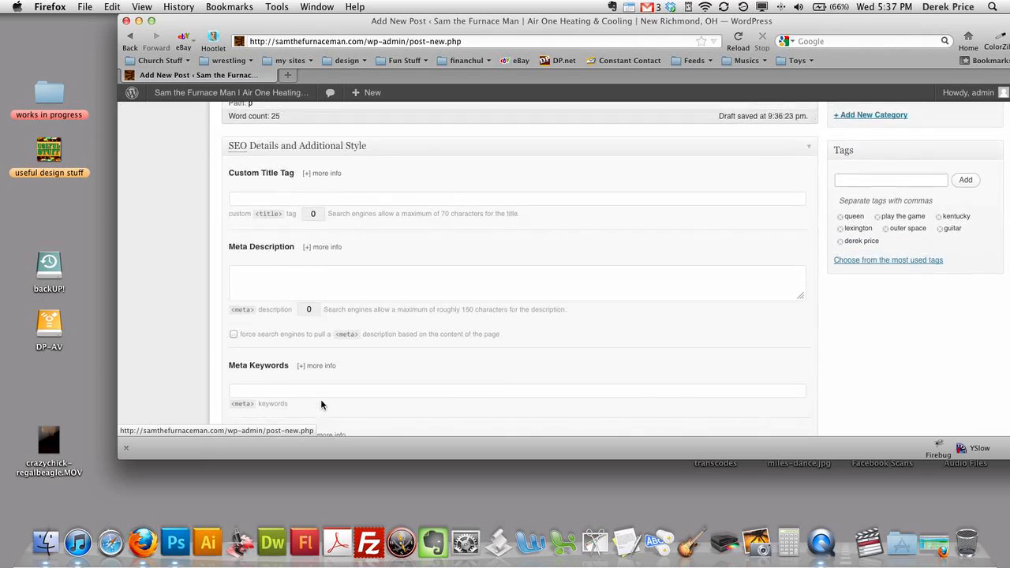
click(858, 183)
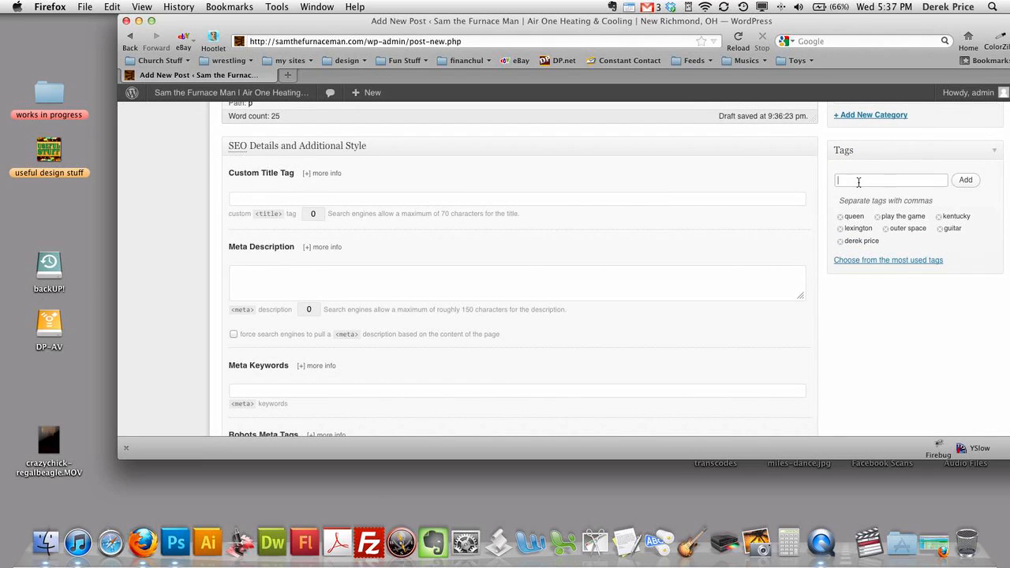
scroll(611, 325, up, 3)
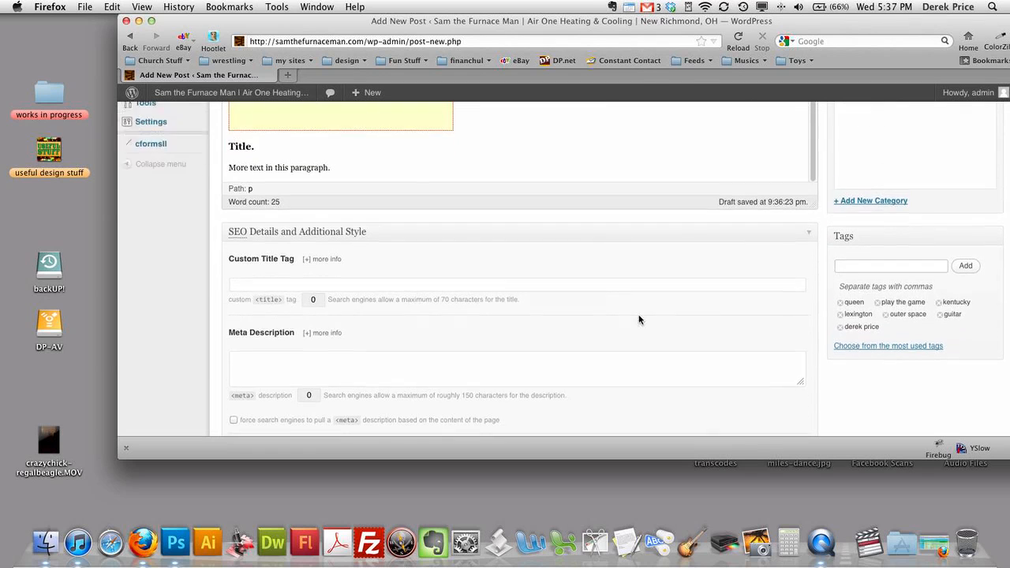
scroll(638, 318, up, 3)
scroll(744, 305, up, 3)
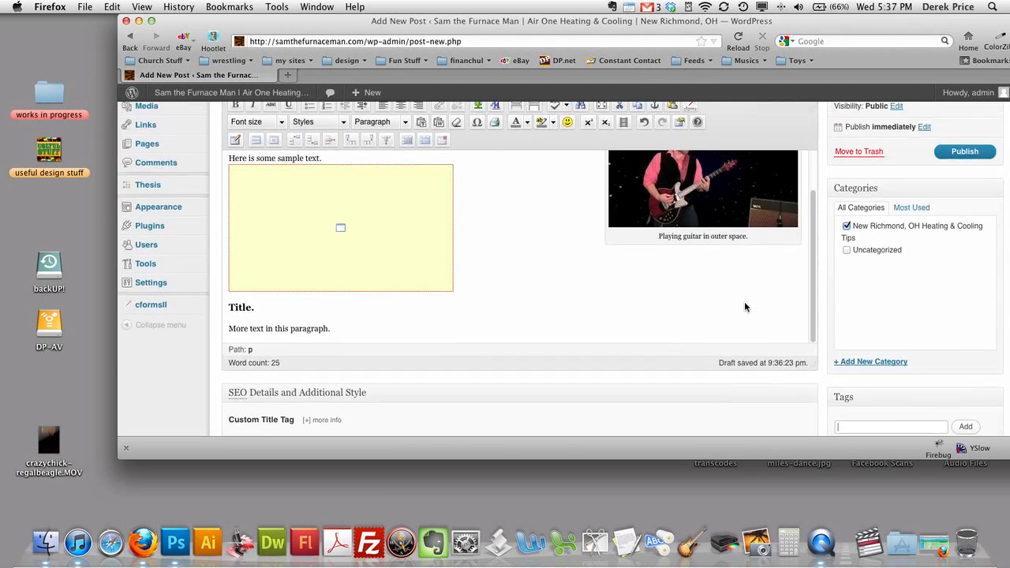
scroll(580, 308, up, 1)
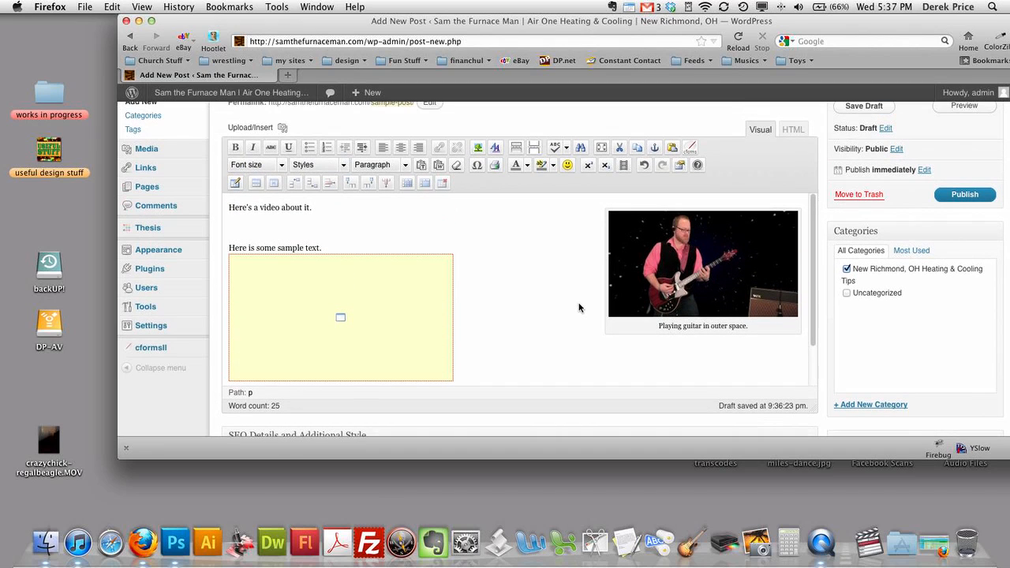
scroll(588, 306, up, 2)
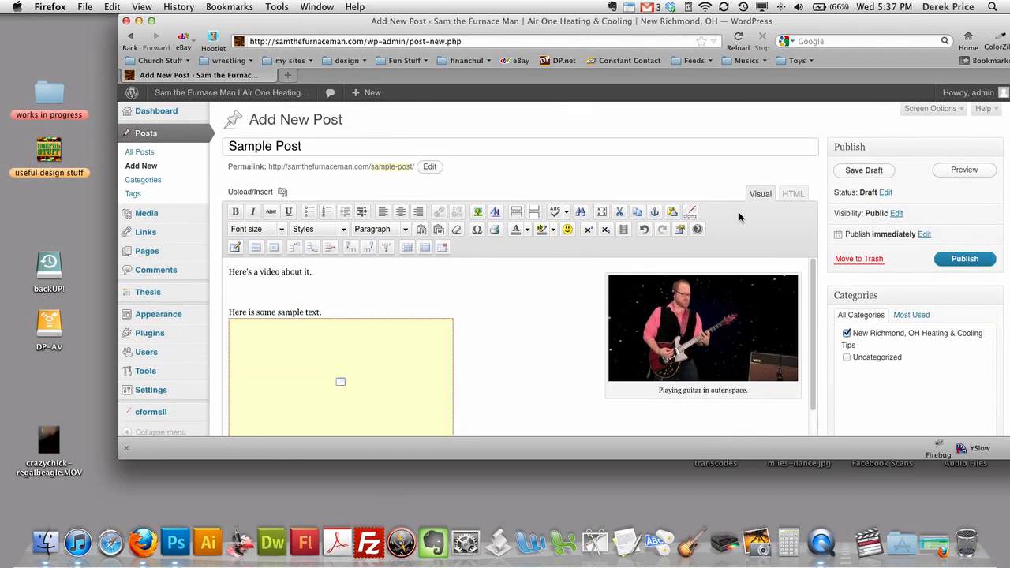
- Preview Sample Post in a new tab and play, then pause, the embedded YouTube video
click(967, 170)
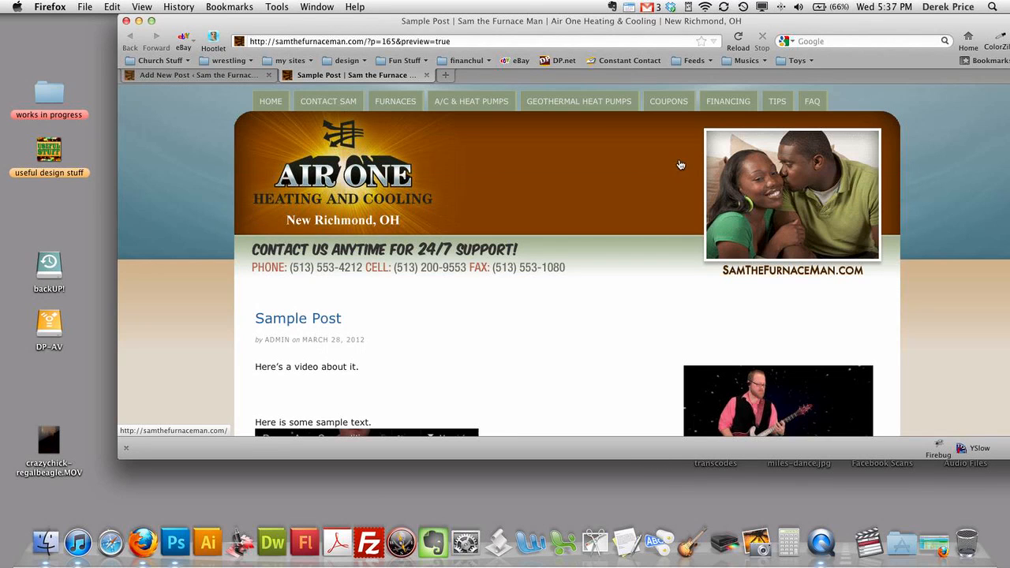
scroll(680, 164, down, 5)
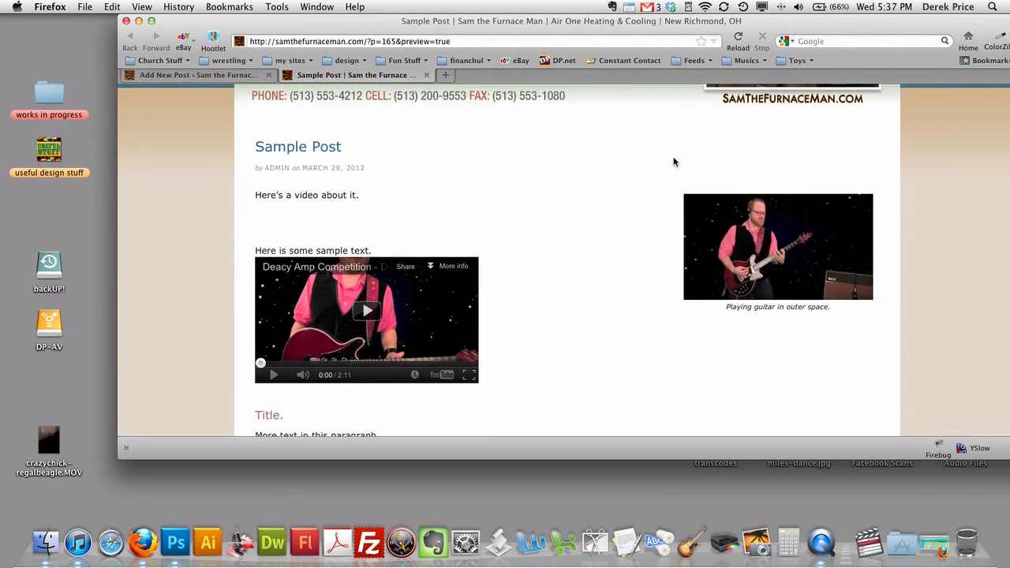
scroll(673, 162, down, 1)
scroll(672, 160, down, 1)
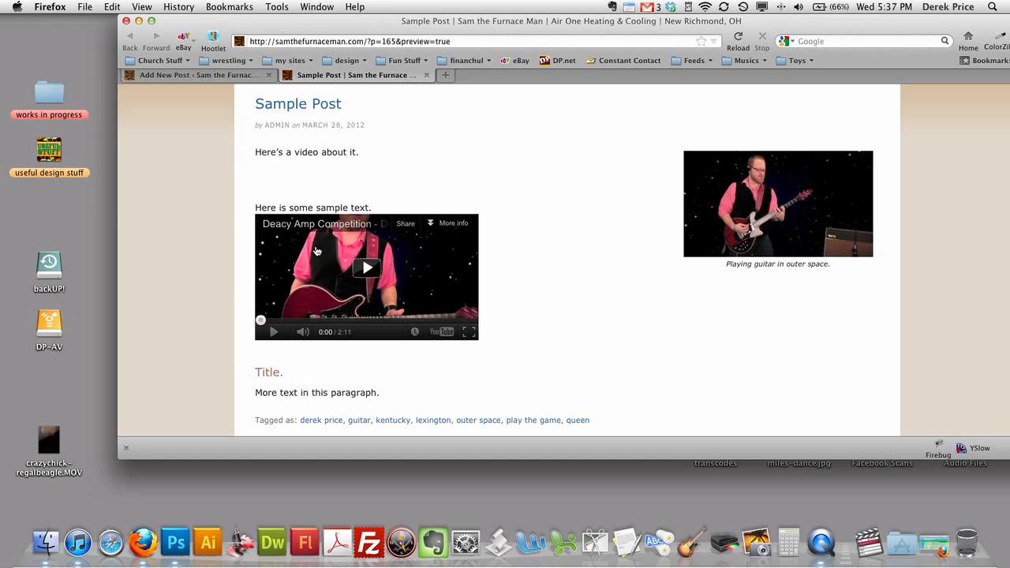
click(366, 268)
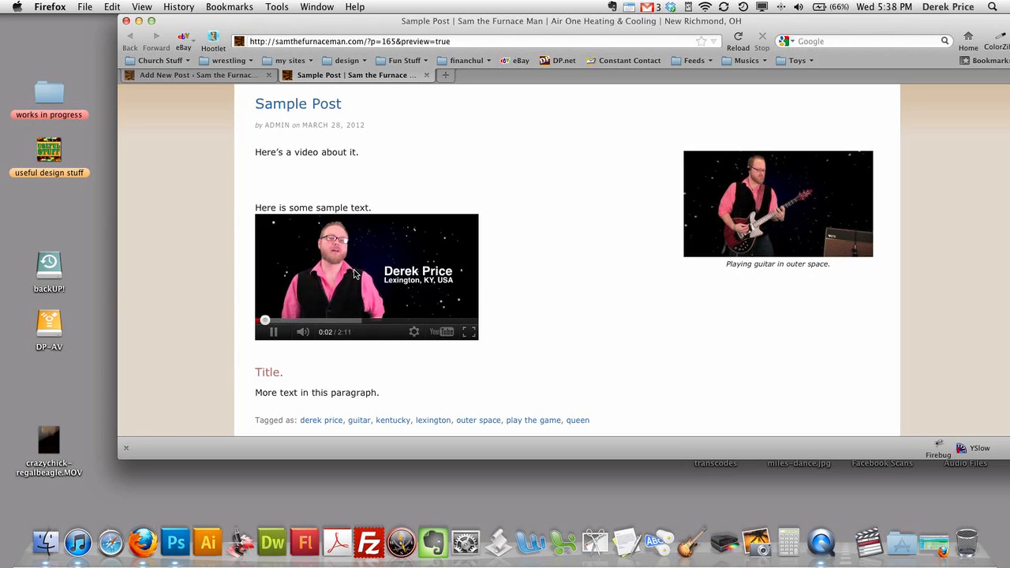
click(377, 266)
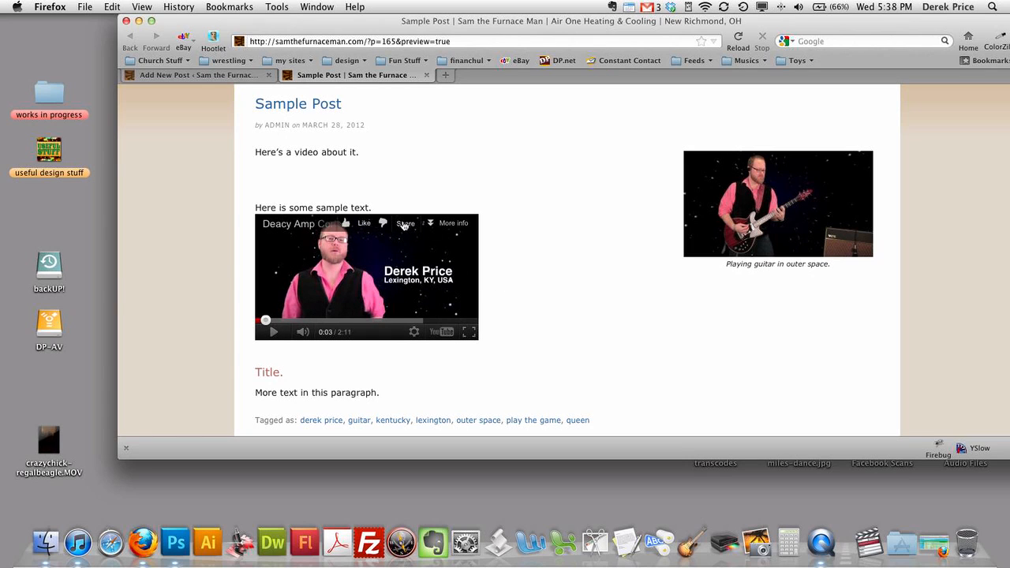
click(432, 225)
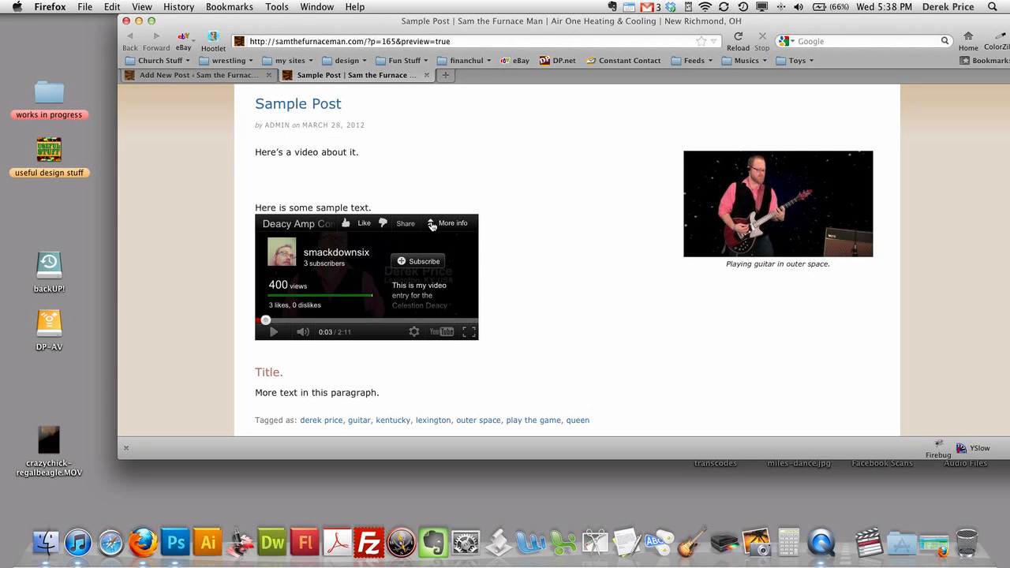
click(431, 225)
- Scroll through the preview to check the Title. heading and the tags
scroll(491, 257, down, 5)
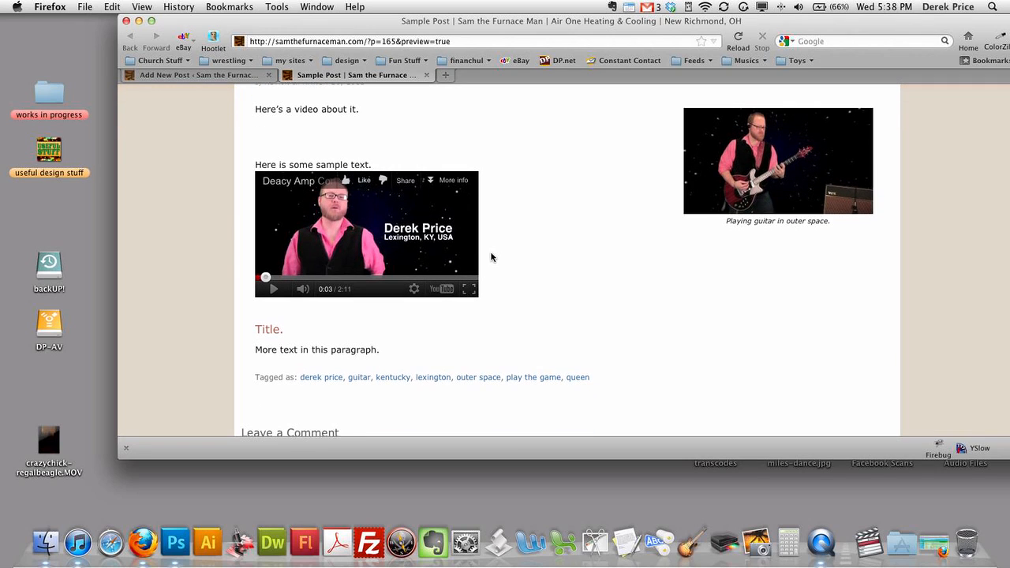
triple_click(323, 326)
click(326, 345)
scroll(521, 378, down, 10)
scroll(507, 369, down, 12)
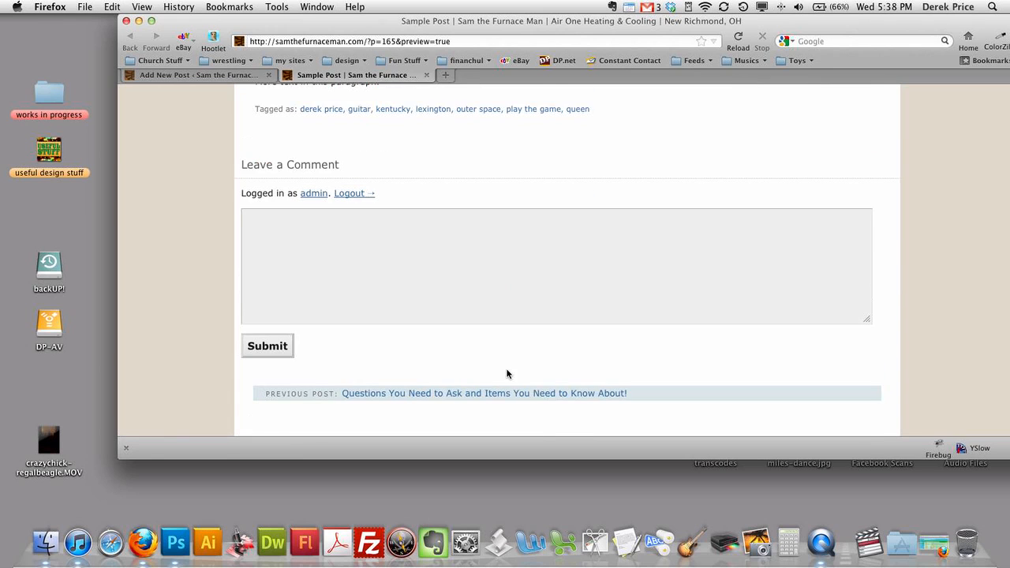
scroll(549, 172, up, 1)
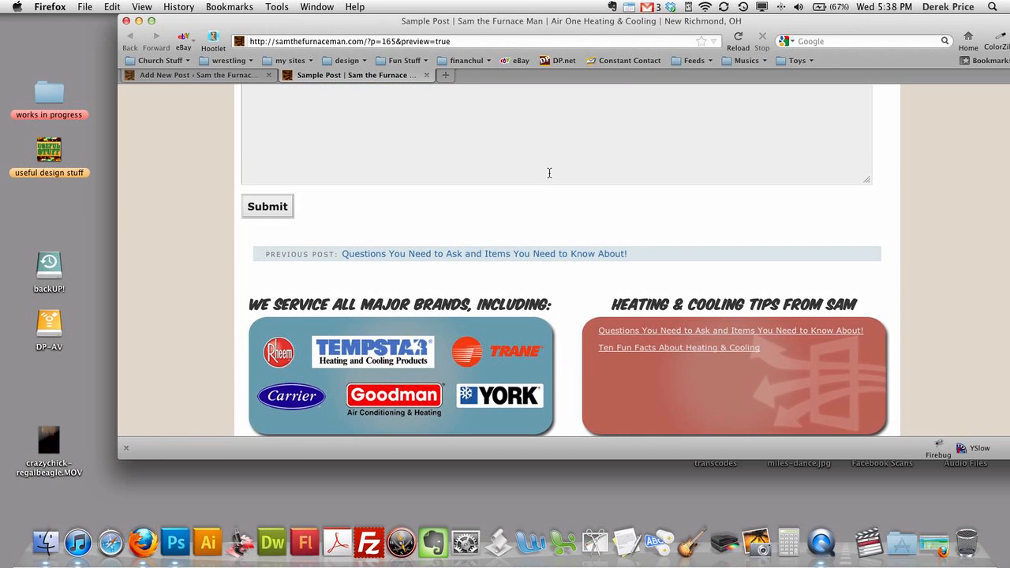
scroll(547, 176, down, 8)
scroll(549, 175, up, 7)
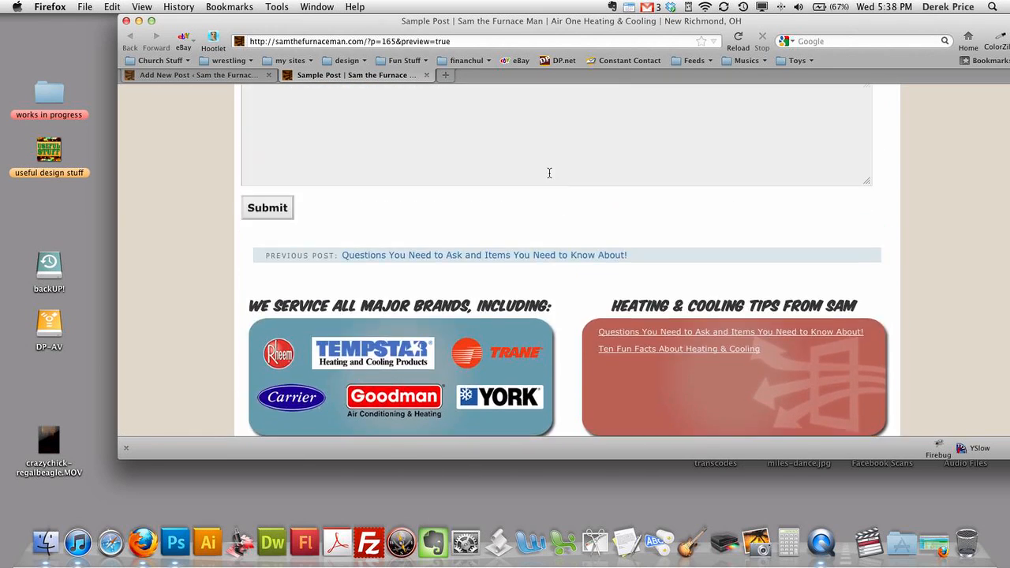
scroll(549, 173, up, 4)
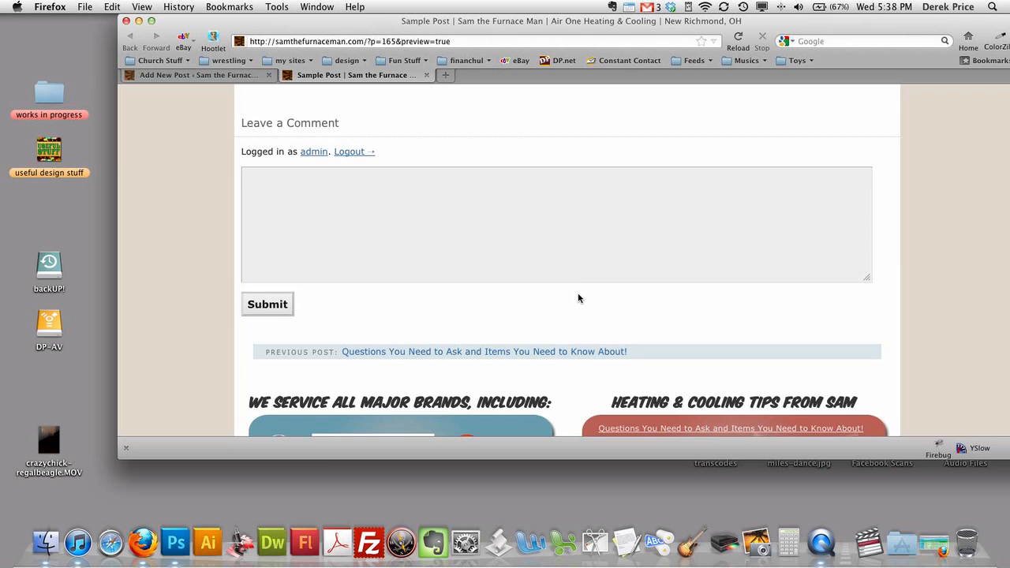
scroll(575, 284, up, 1)
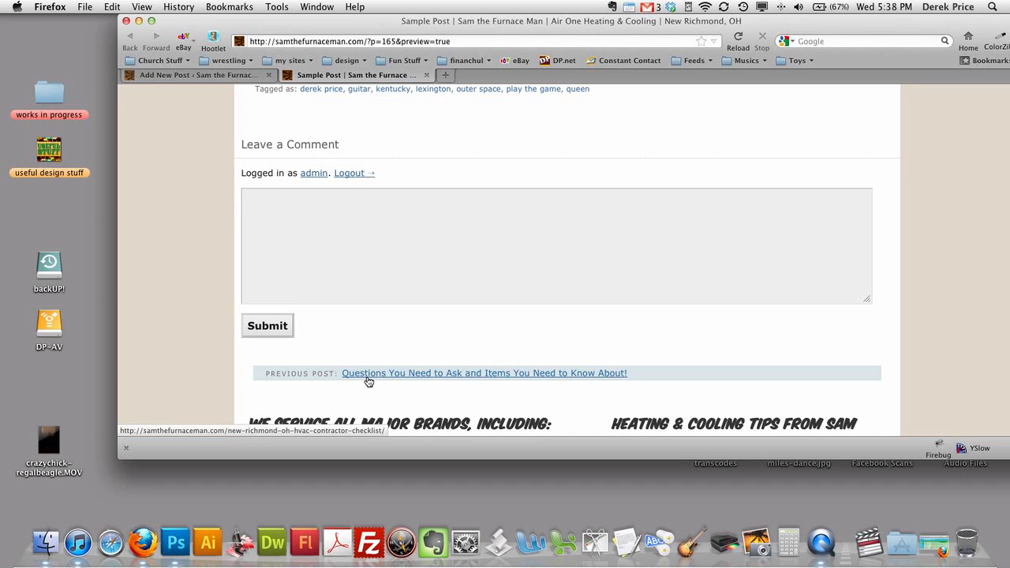
scroll(485, 335, up, 10)
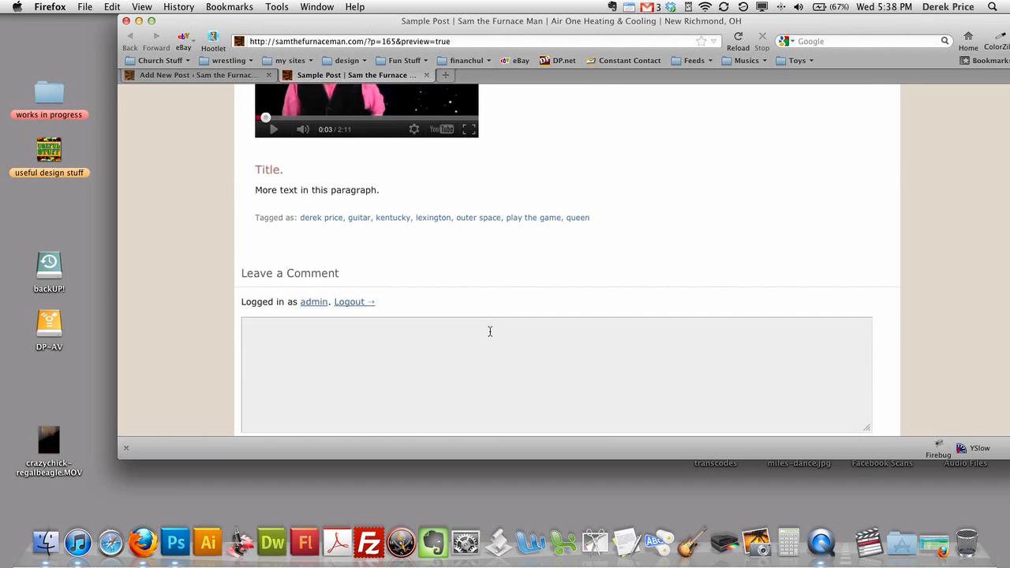
scroll(490, 335, up, 10)
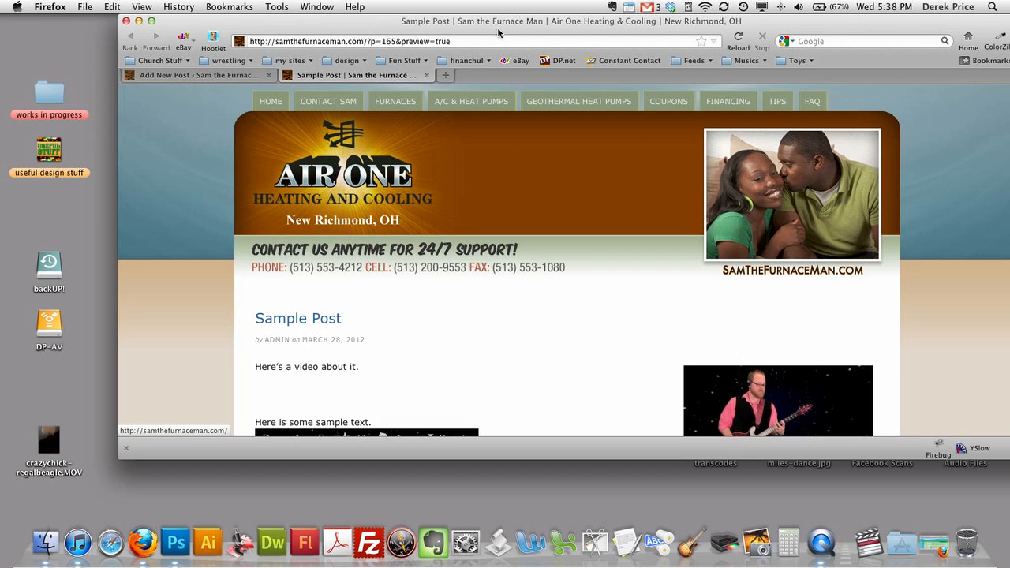
- Close the preview tab, shifting the Firefox window aside and back into place
drag(504, 28, 583, 45)
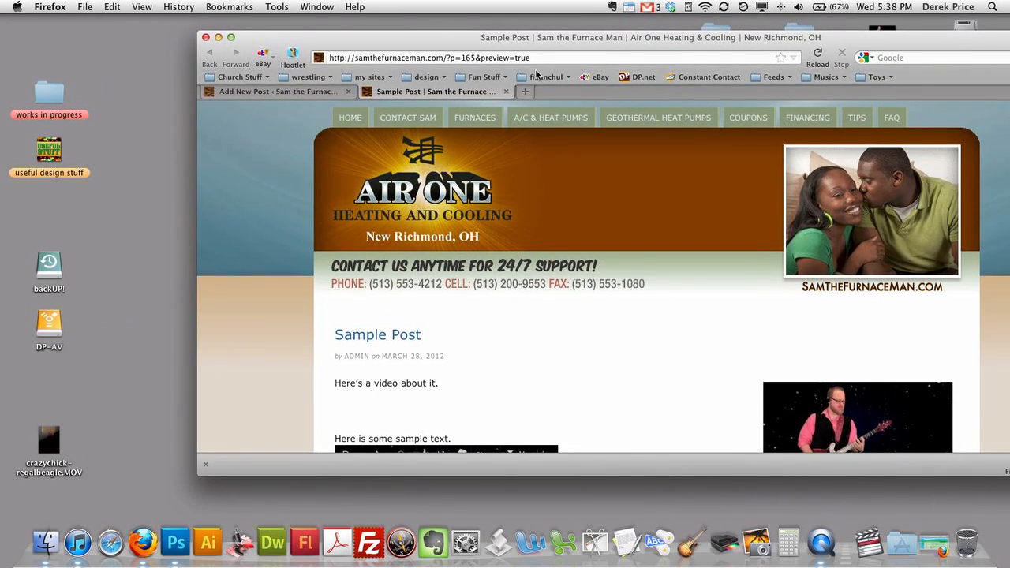
click(505, 93)
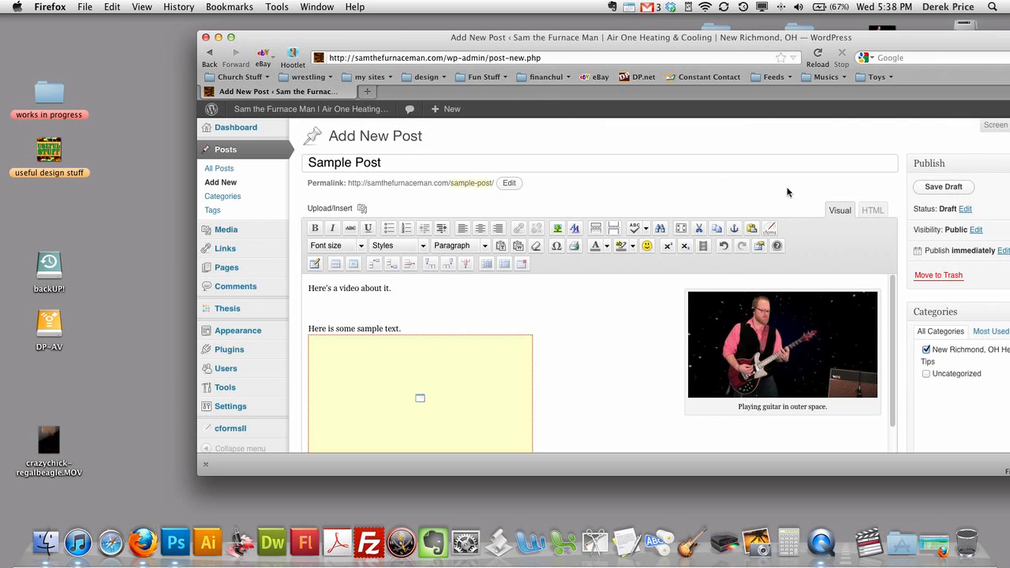
drag(746, 36, 680, 40)
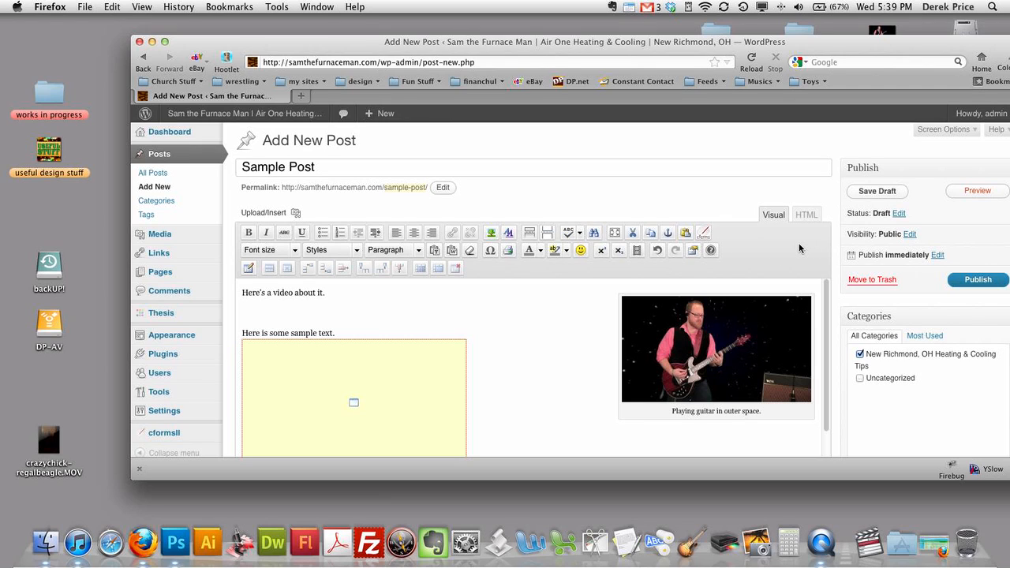
- Trash the Sample Post draft and confirm All Posts lists only the two published posts
click(860, 282)
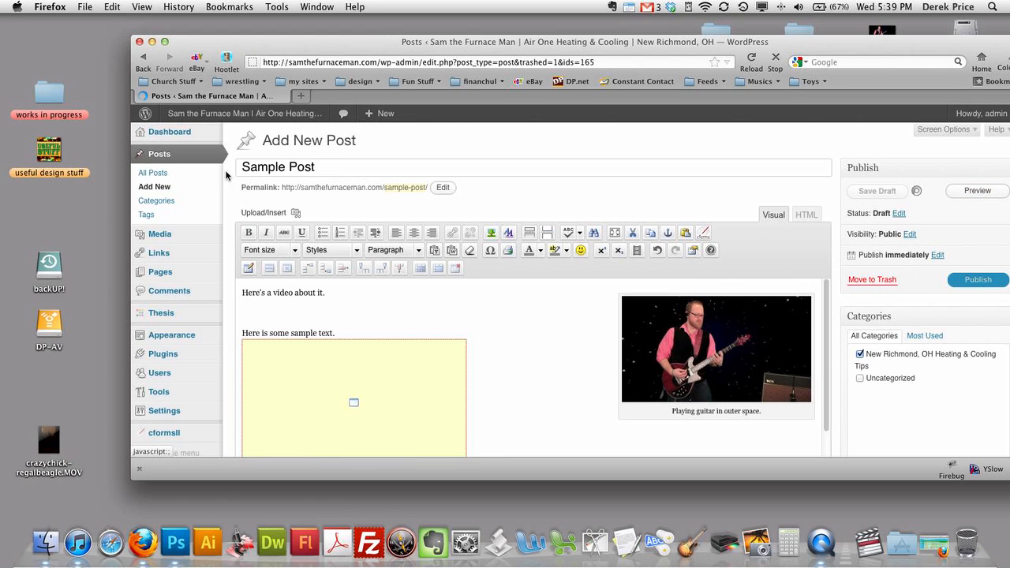
click(143, 38)
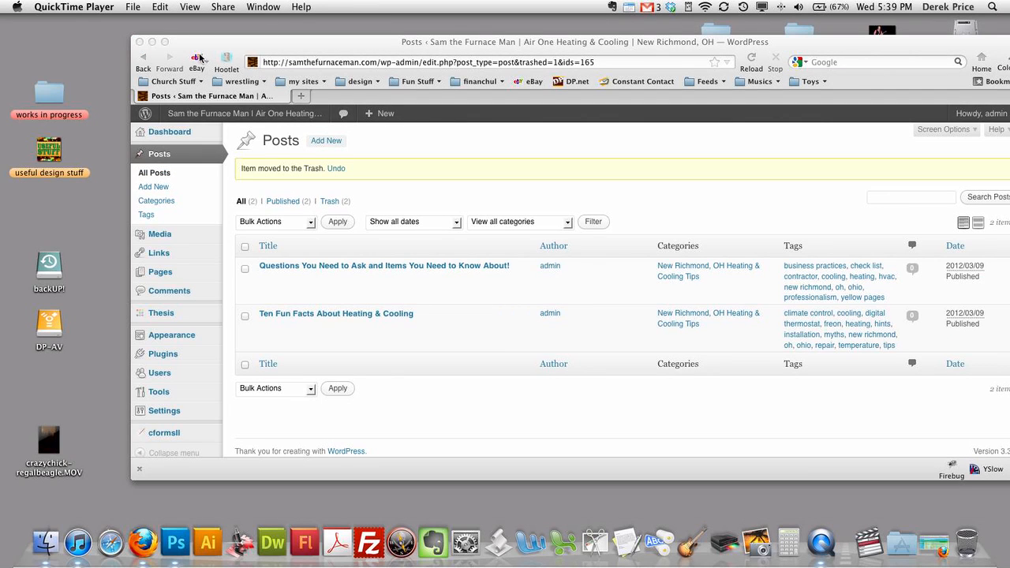
click(458, 157)
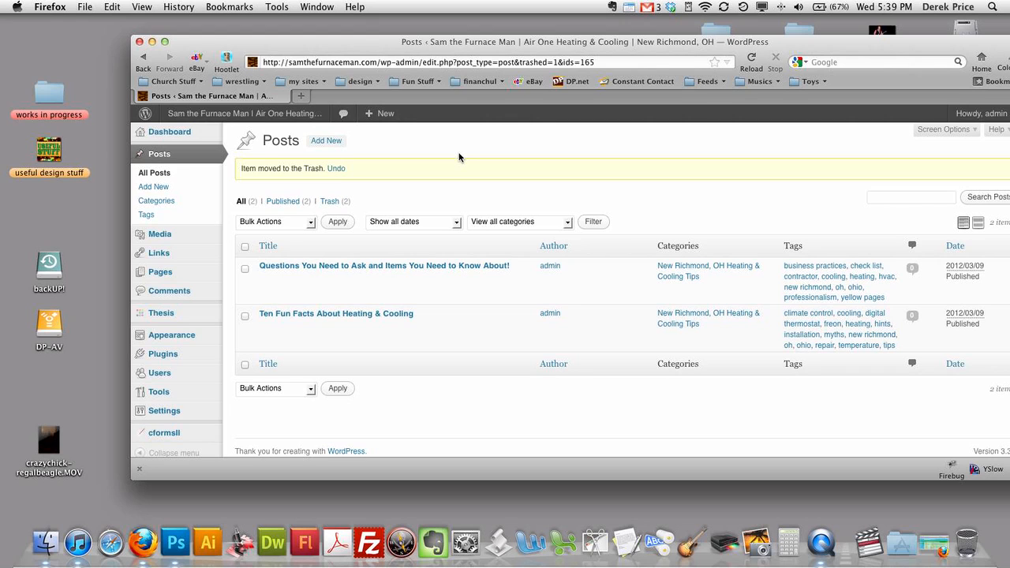
scroll(458, 158, down, 1)
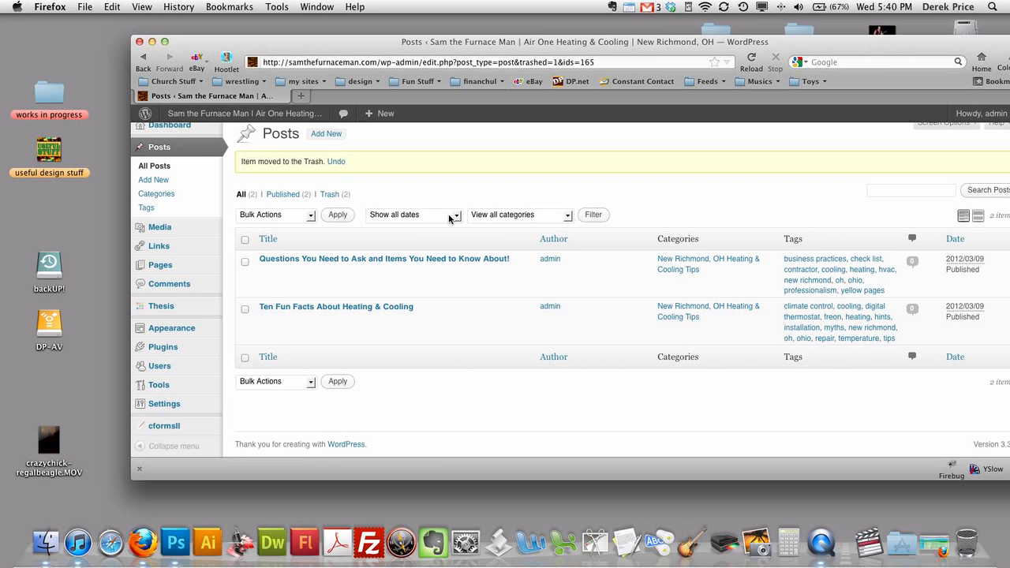
scroll(502, 198, up, 1)
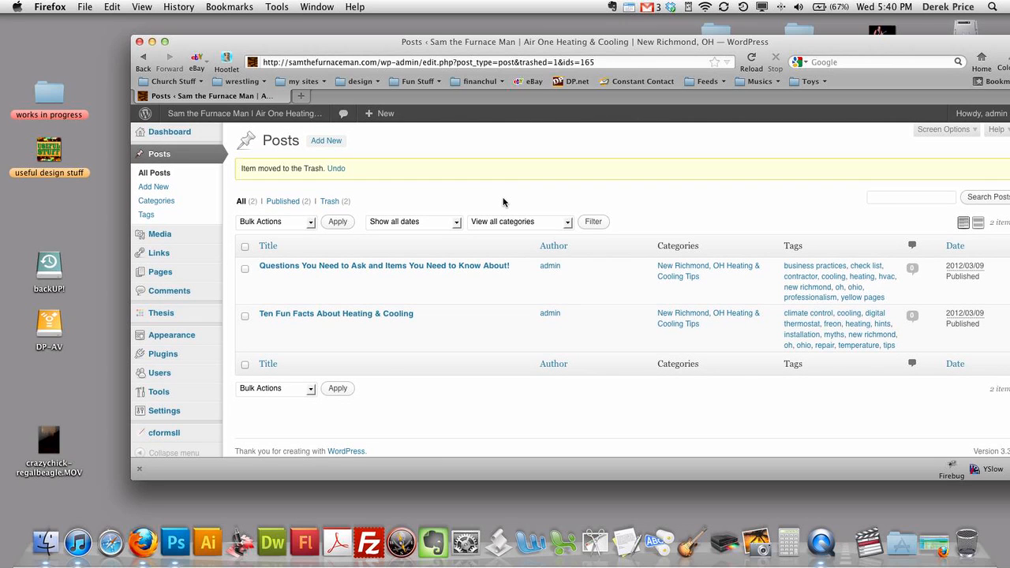
key(super+Tab)
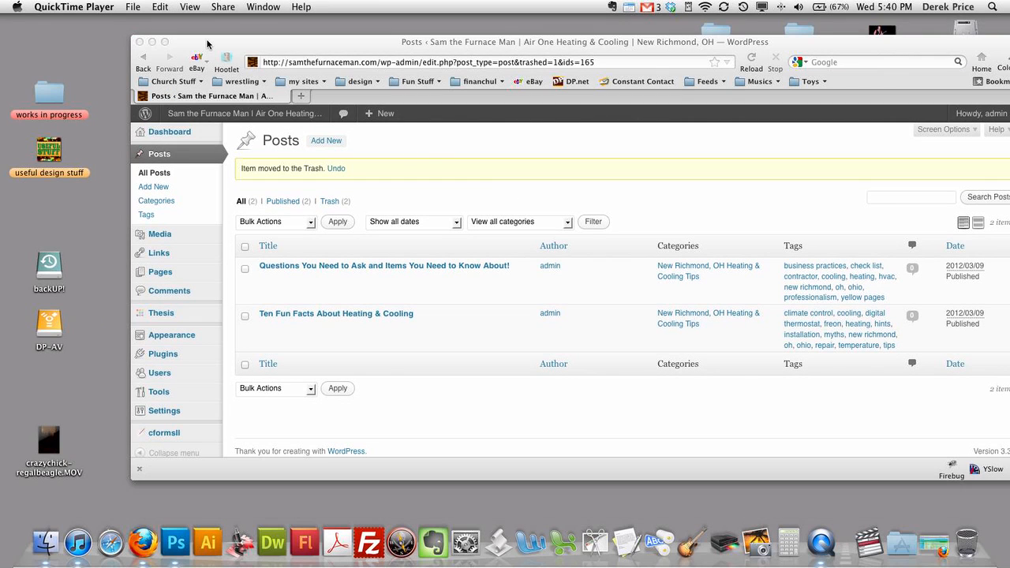